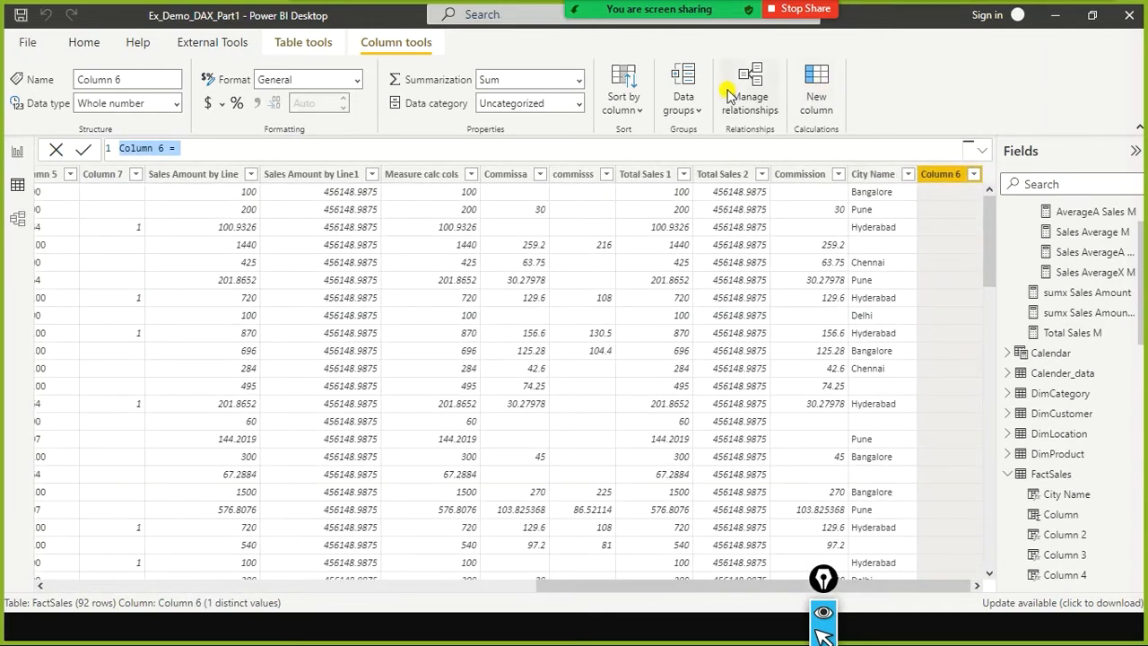
Define Column 6 as ISERROR of FactSales[Sales Amount] and check the column's distinct values in its filter list
key(Right)
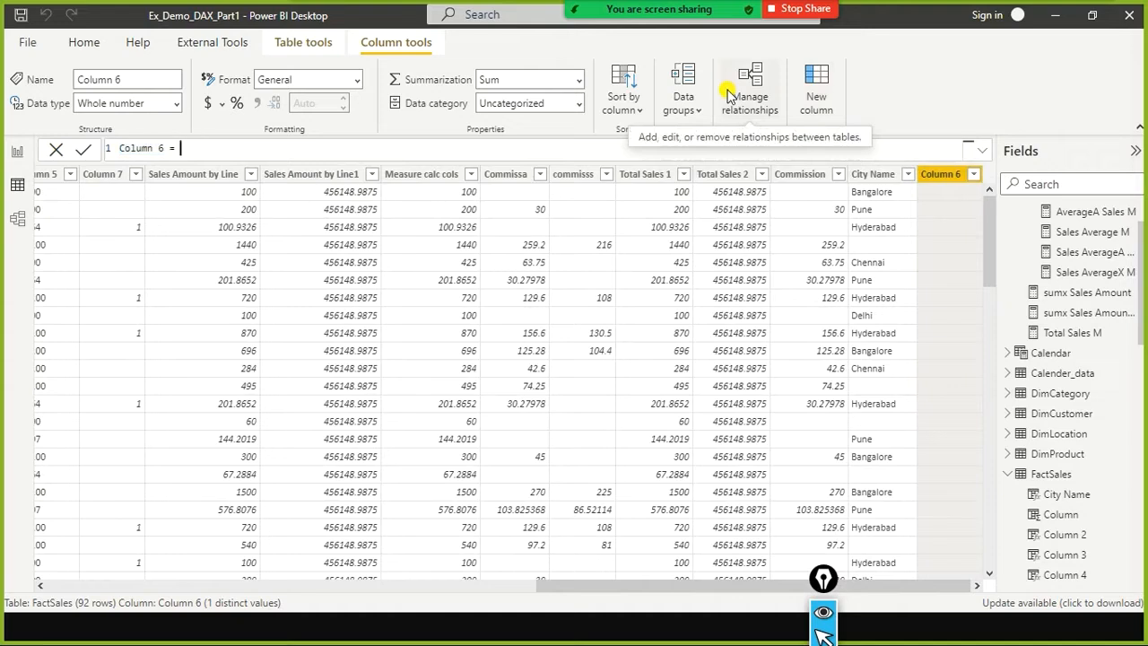
text(iserror)
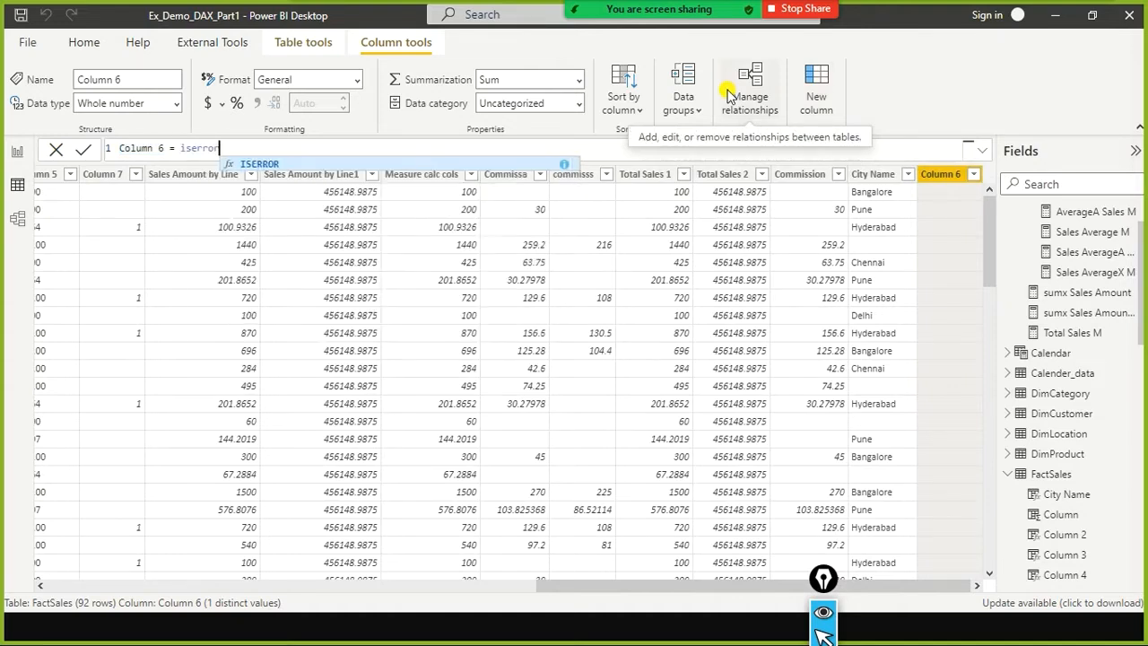
text((sales )
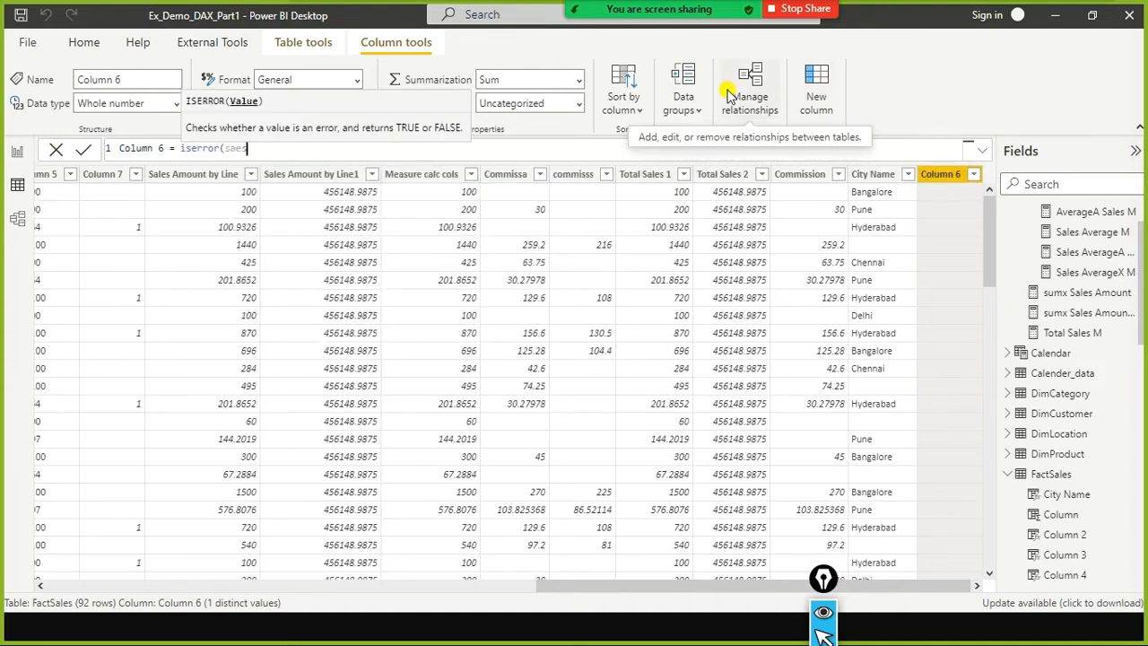
text(amount)
key(Down)
key(Down)
key(Down)
key(Down)
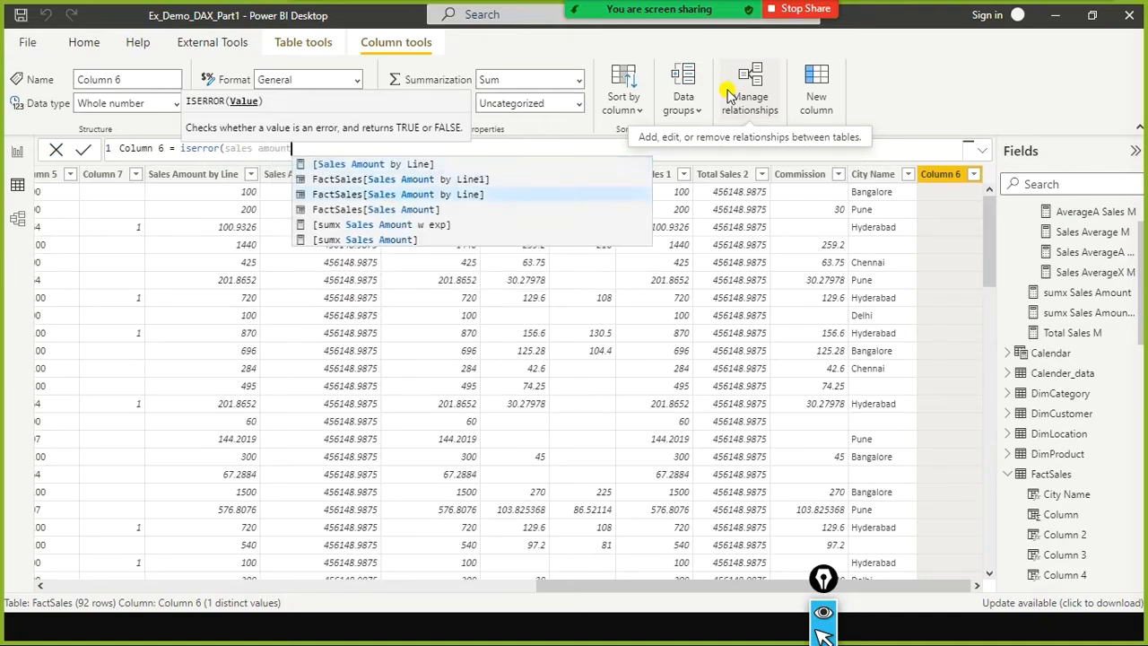
key(Up)
key(Tab)
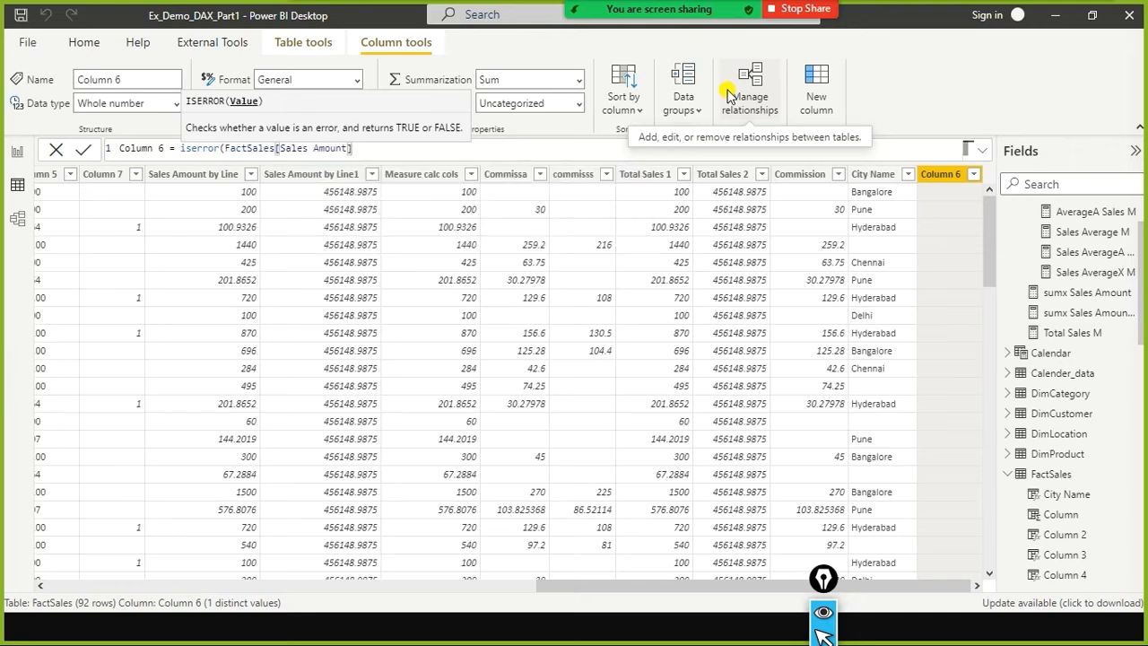
text())
key(Return)
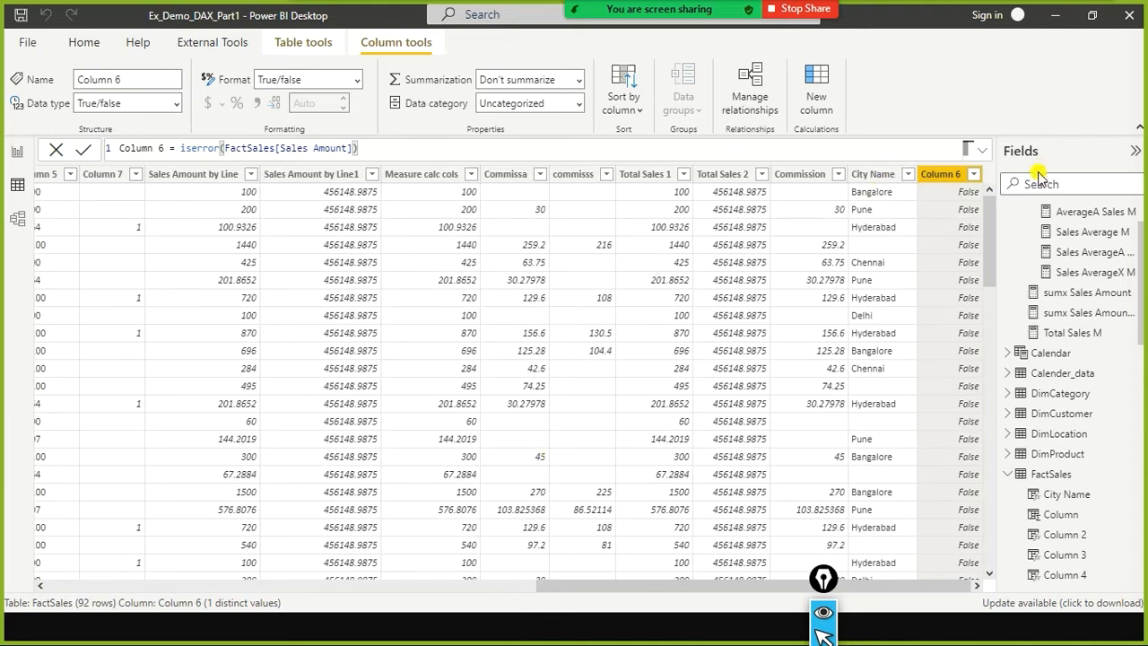
click(974, 174)
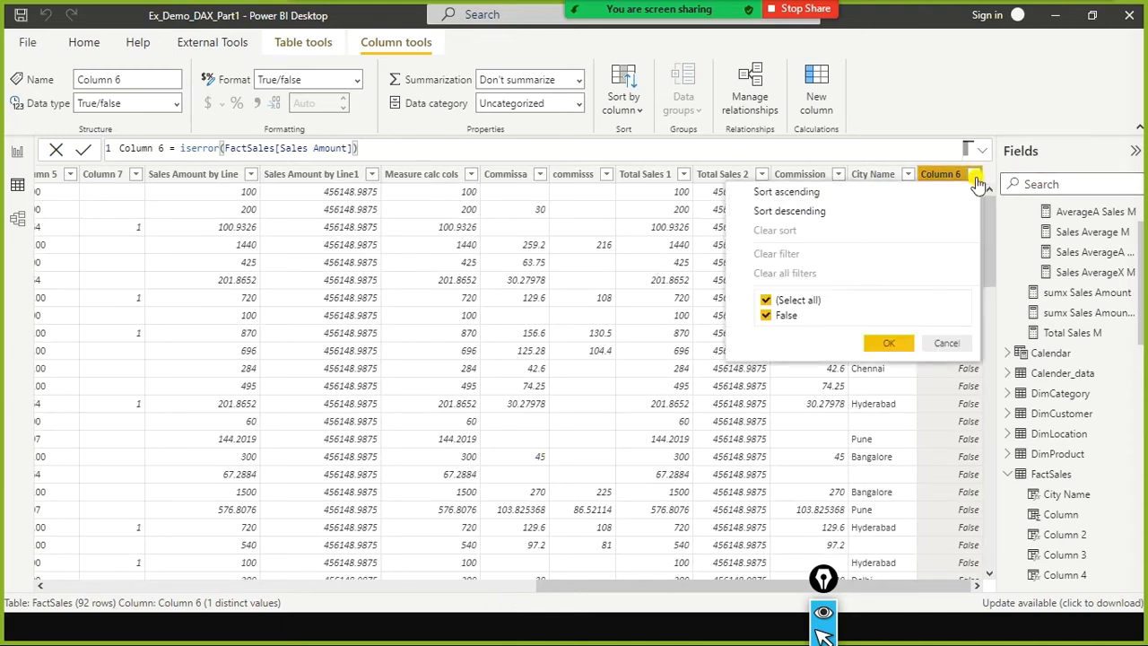
click(942, 344)
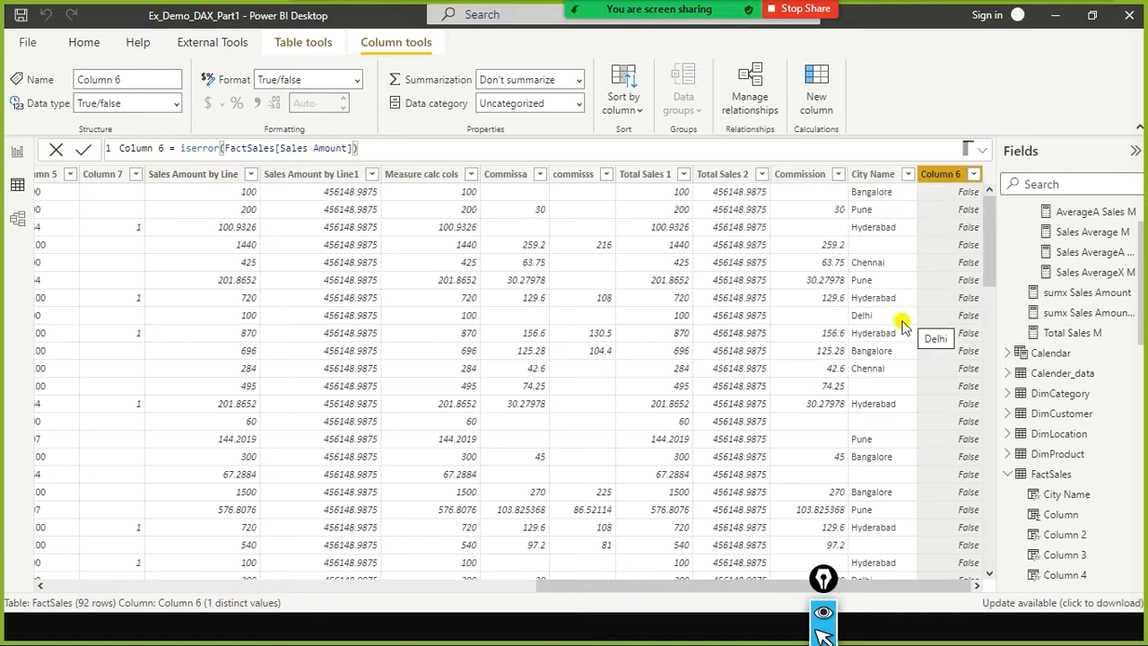
Wrap Column 6's ISERROR expression in an IF function as the logical test
click(181, 148)
text(if )
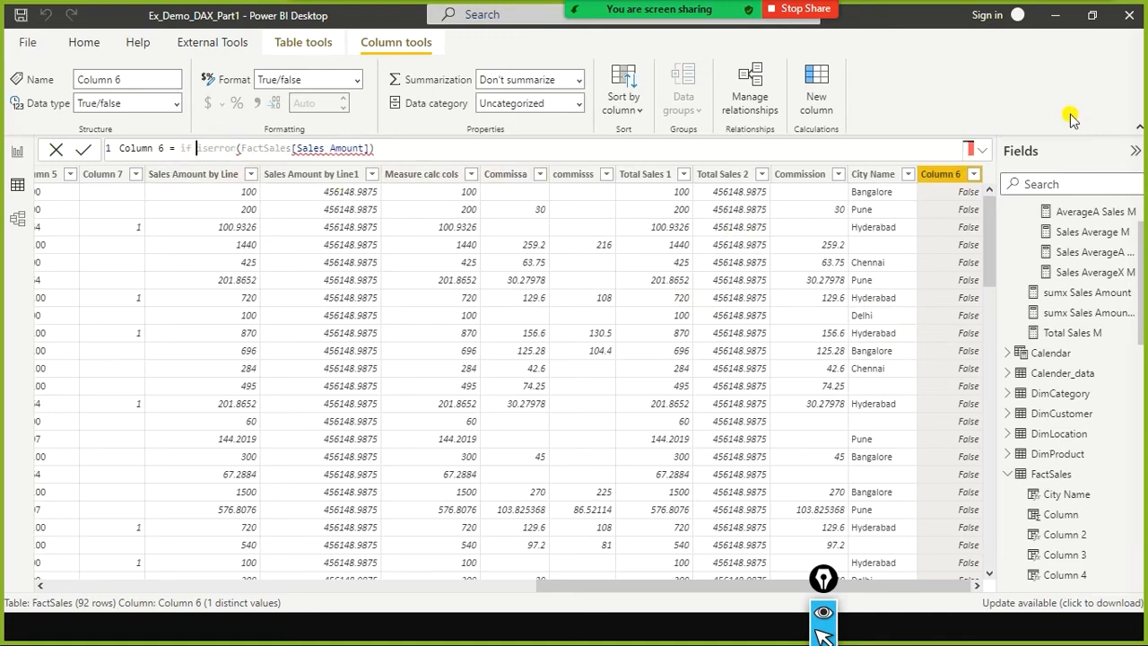
text(()
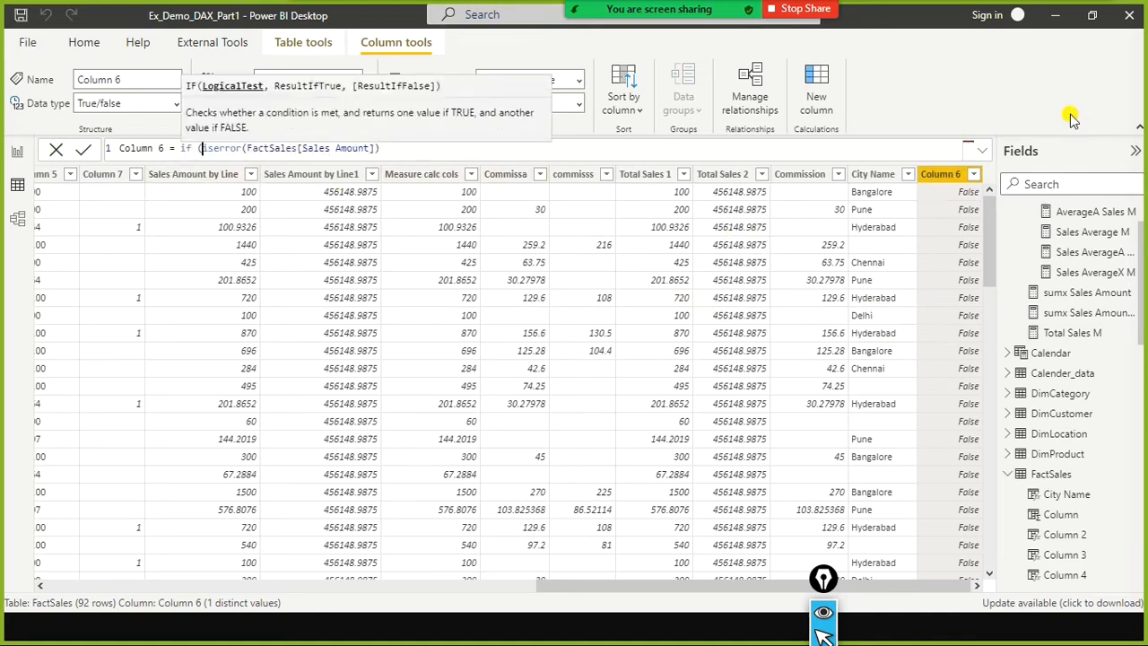
key(End)
text(, bl)
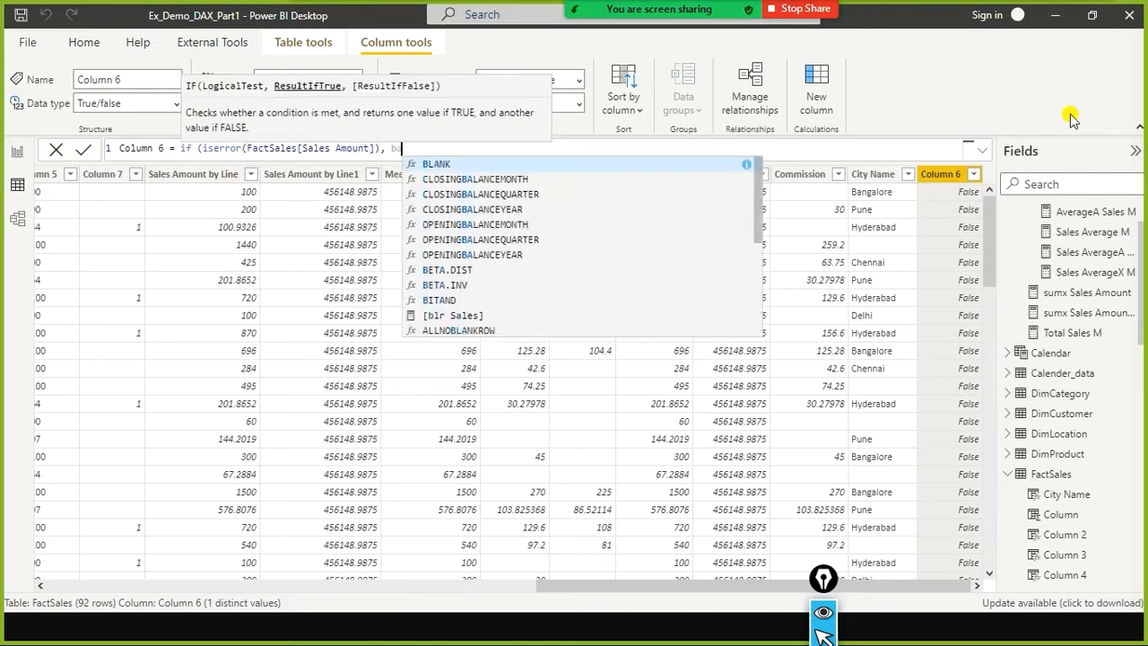
key(BackSpace)
text(lank)
key(BackSpace)
key(BackSpace)
key(BackSpace)
key(BackSpace)
key(BackSpace)
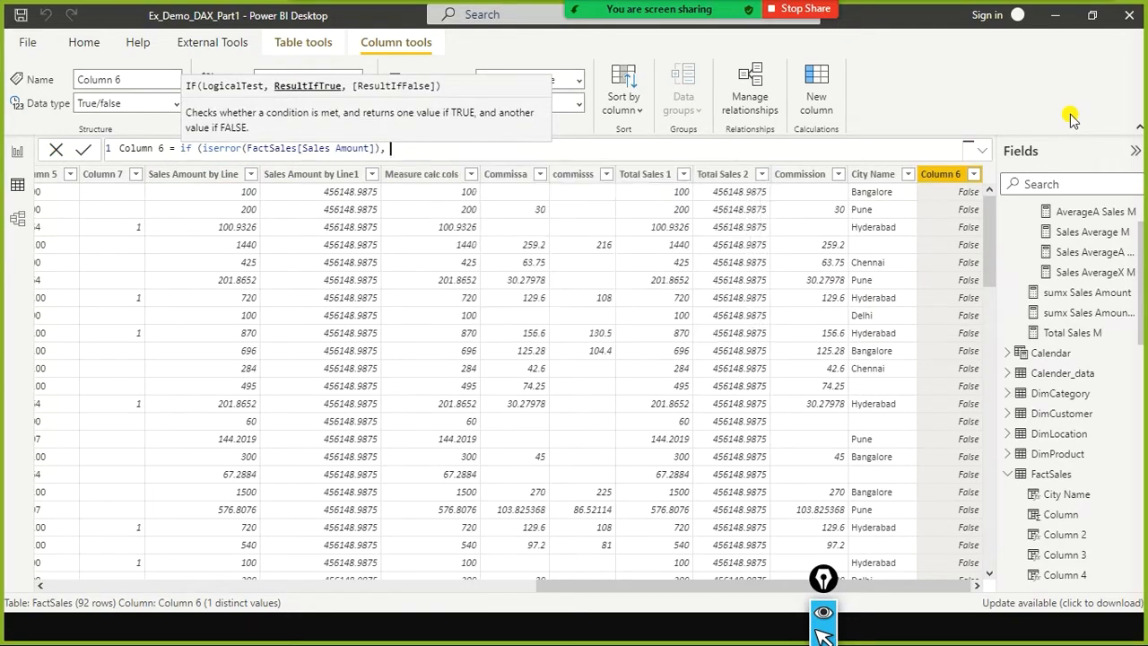
Complete the IF with 0 as the true result and FactSales[Sales Amount] as the false result, and commit the formula
text(0, fact)
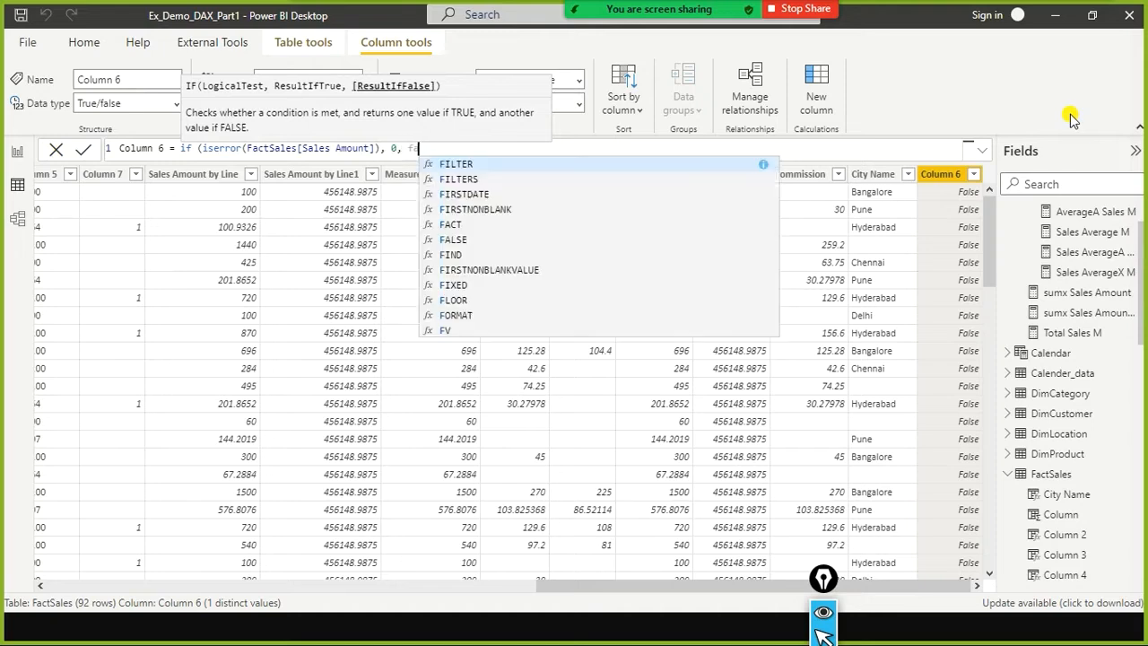
text(sales)
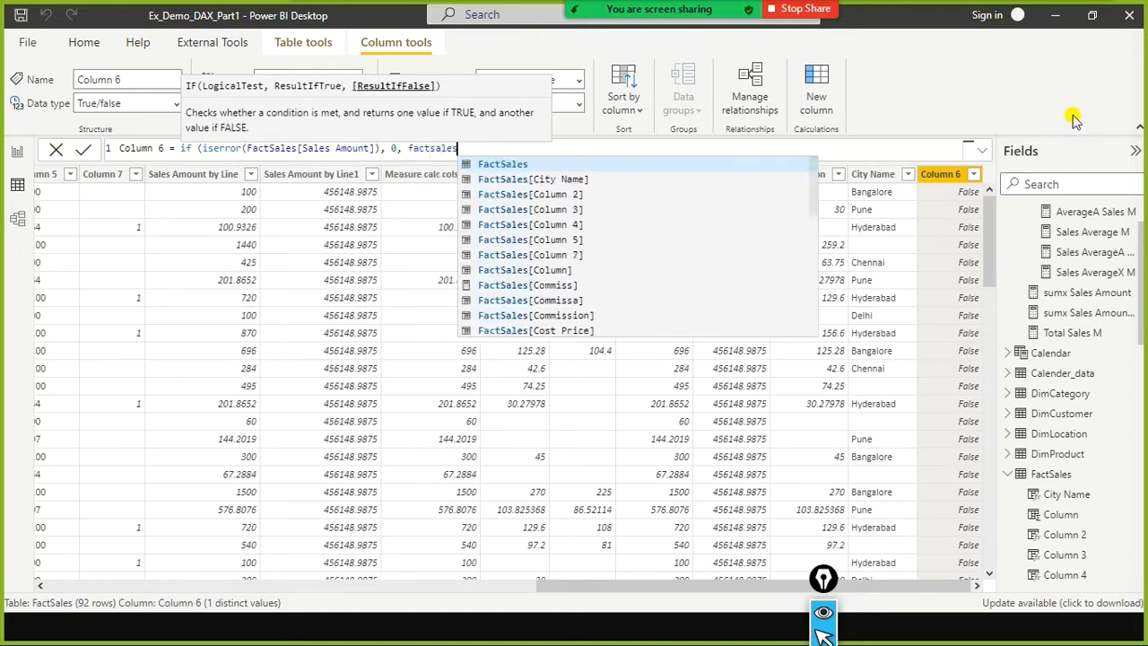
text([sales am)
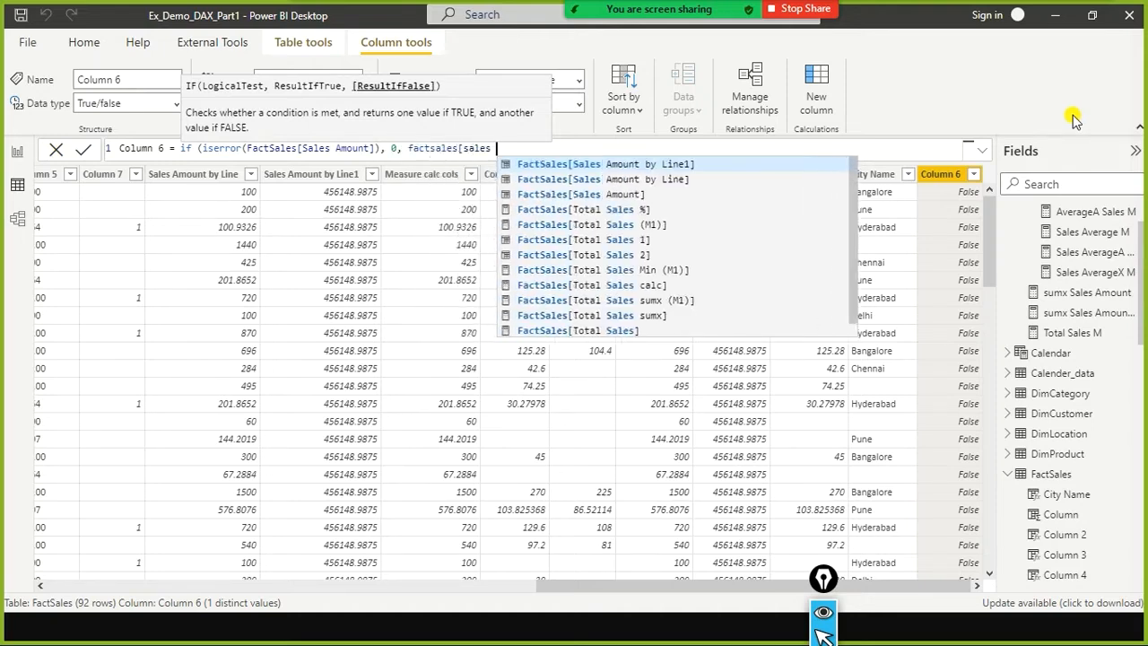
key(Down)
key(Down)
key(Tab)
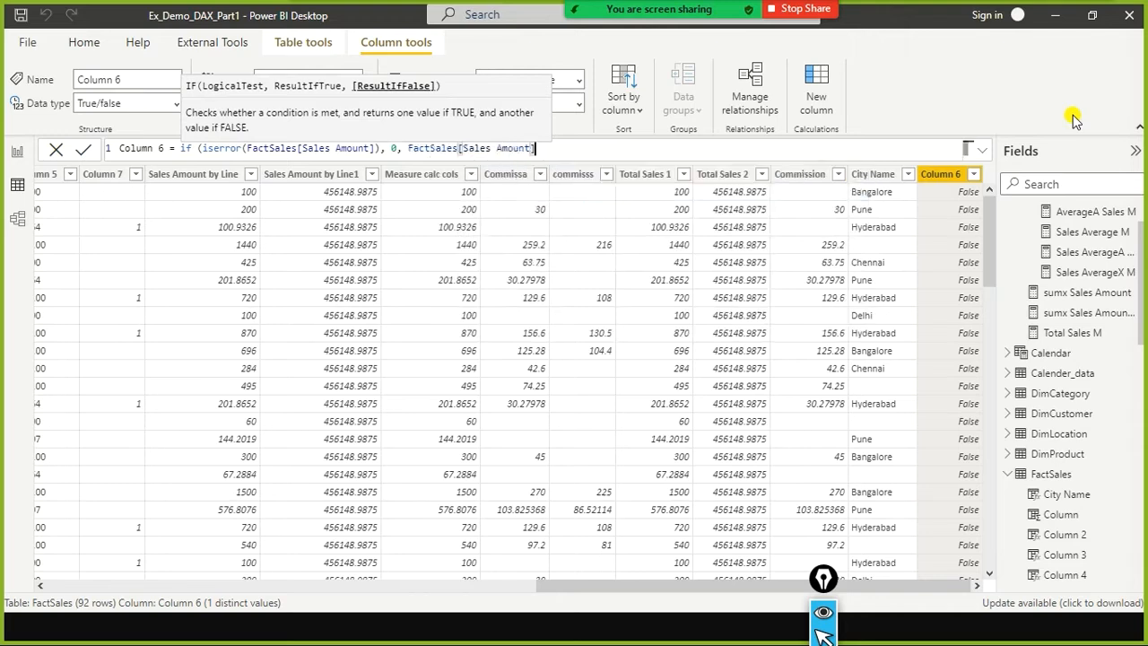
text())
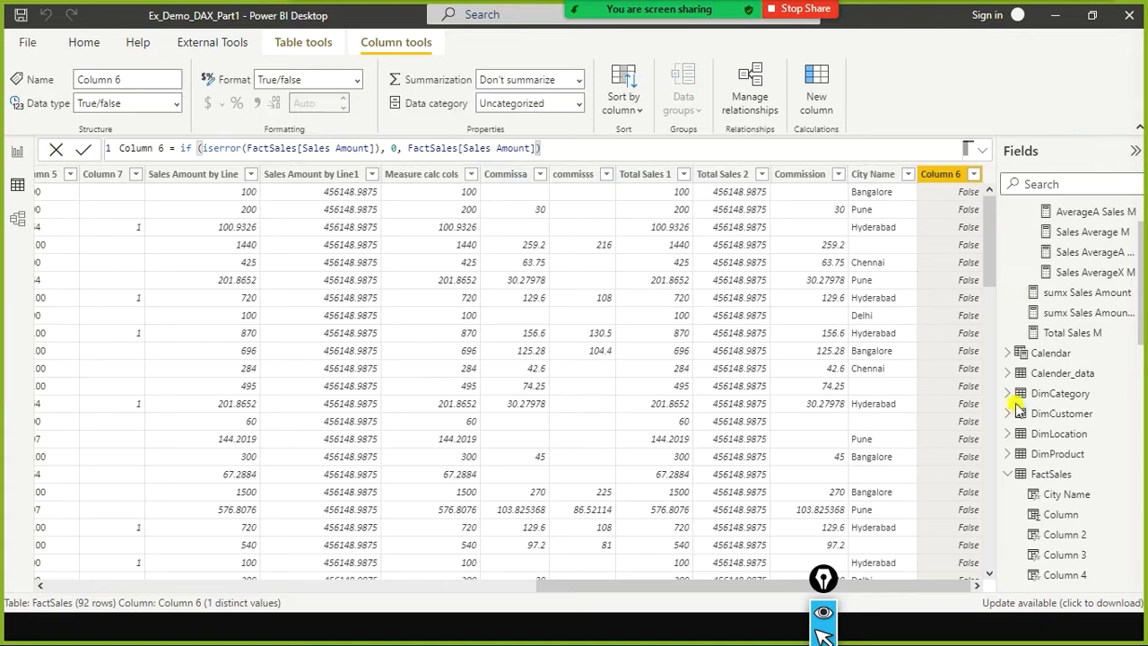
key(Return)
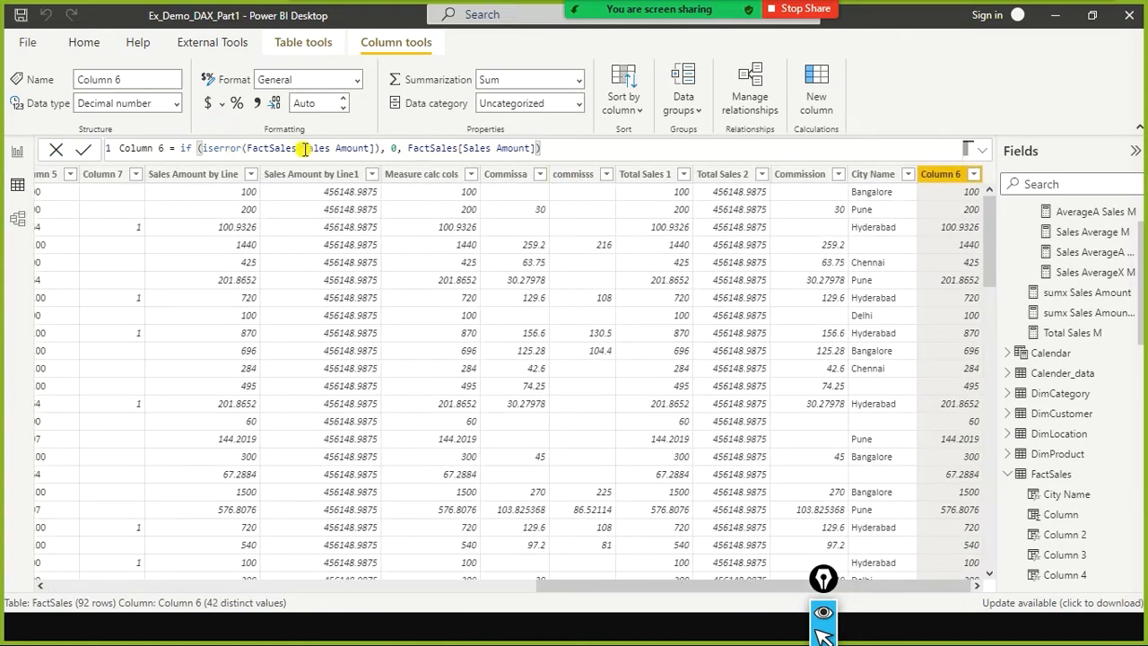
Examine the Sales Amount argument of ISERROR and the IF results in the Column 6 formula
drag(373, 148, 284, 148)
click(391, 150)
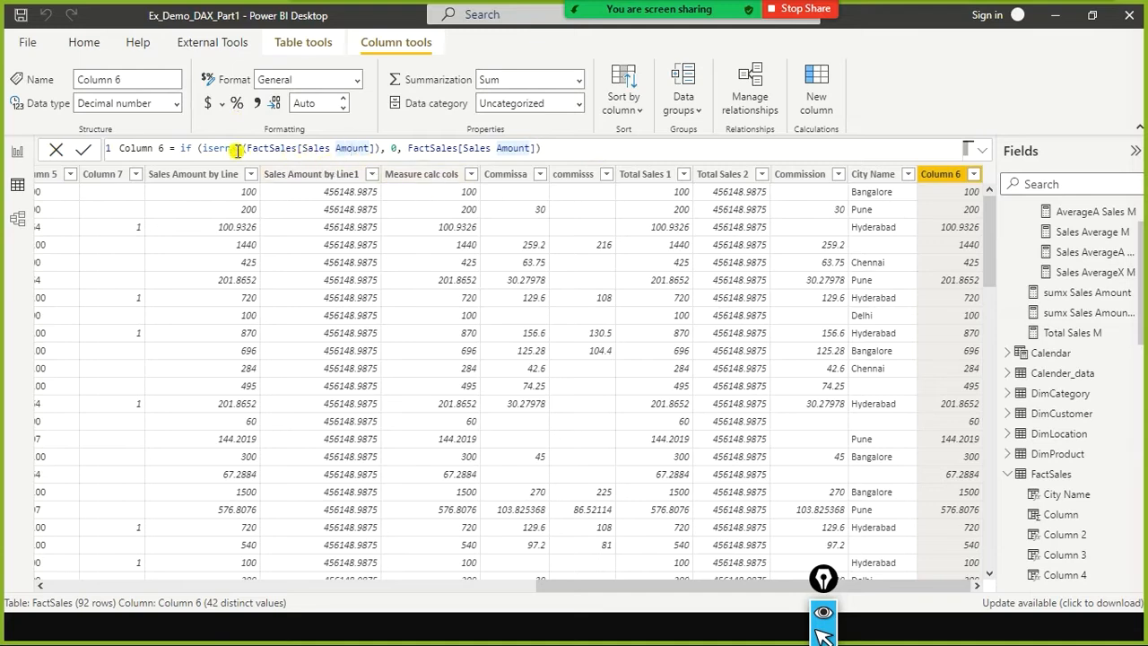
click(613, 149)
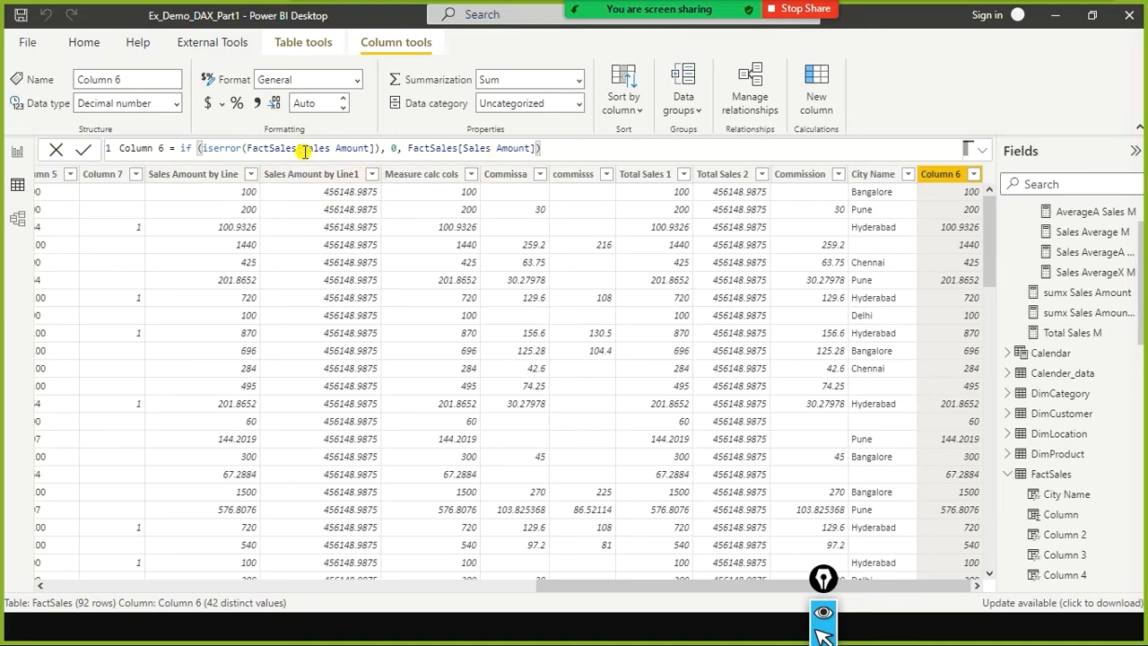
drag(303, 150, 373, 153)
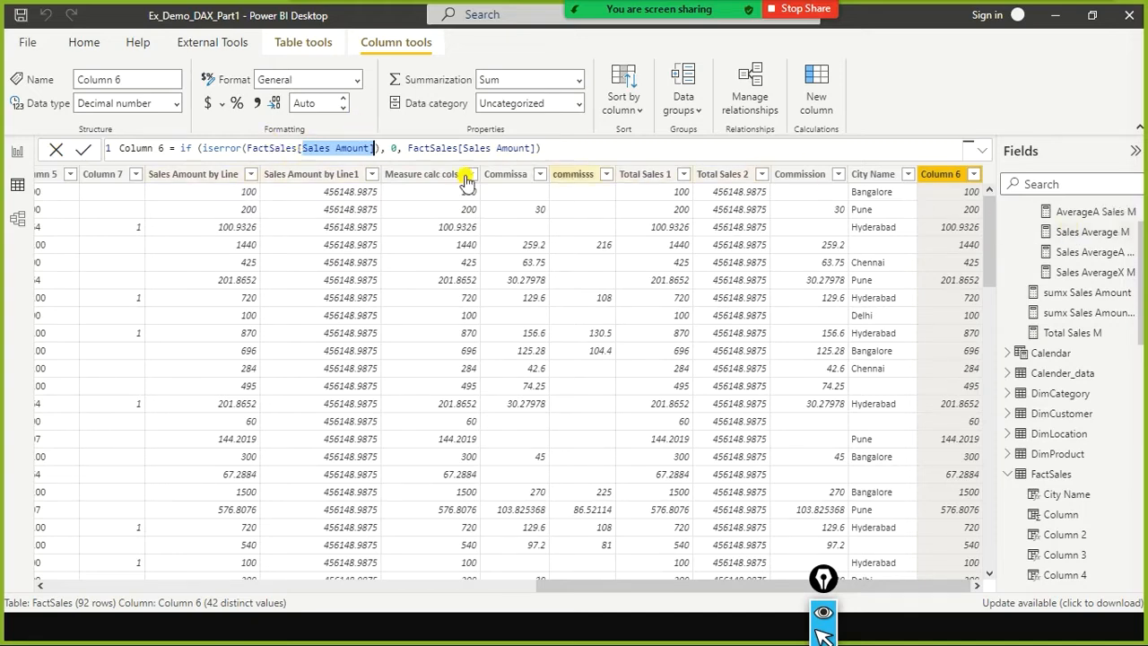
click(337, 149)
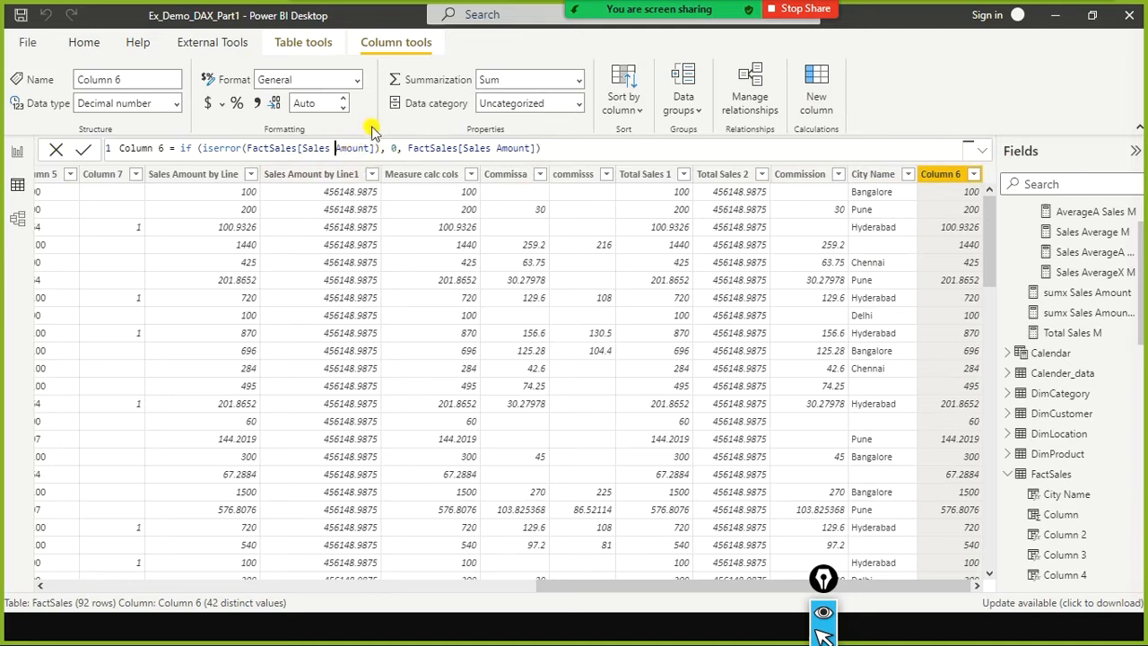
click(395, 147)
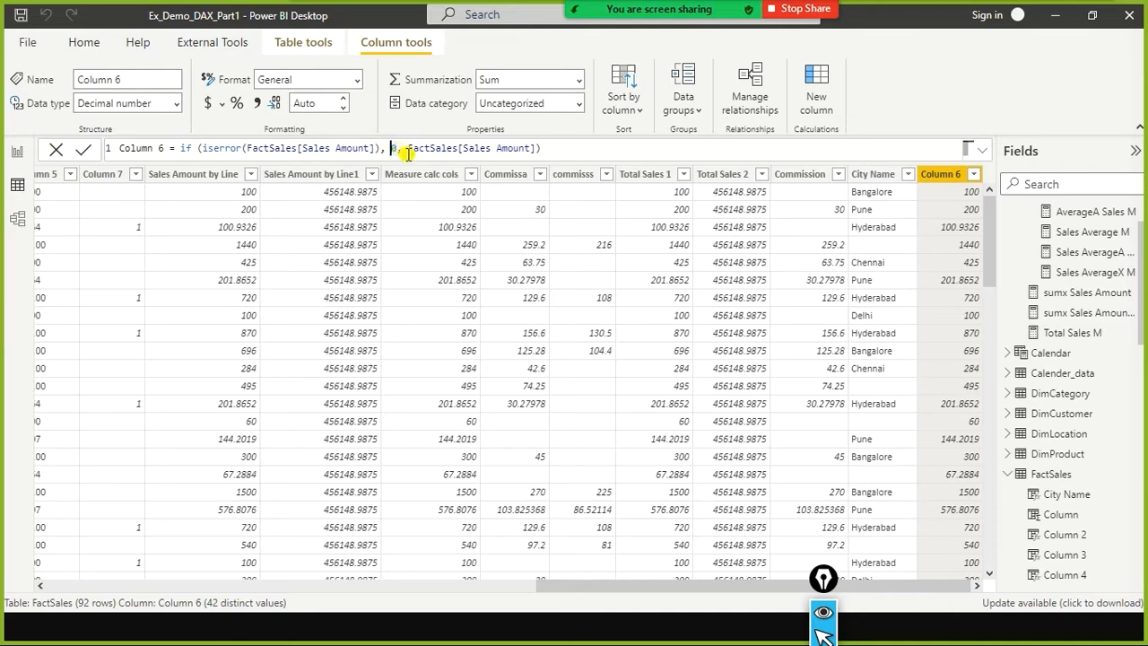
click(406, 151)
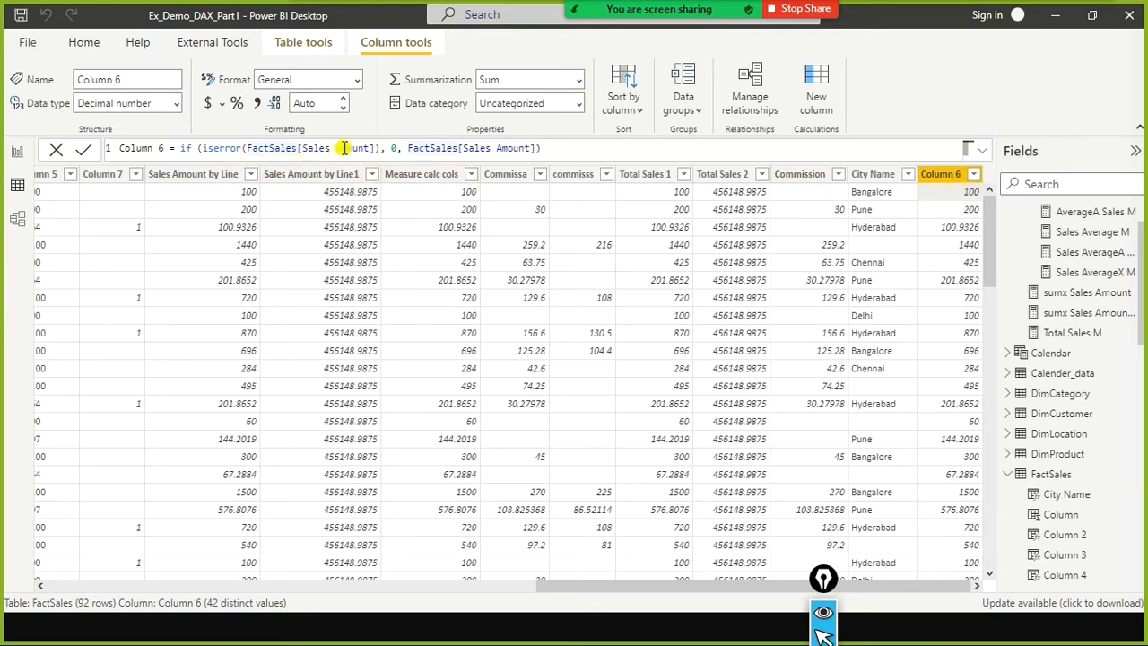
click(395, 148)
text(0,)
double_click(392, 148)
Divide FactSales[Sales Amount] by [Total Sales Measure] inside the ISERROR test of the Column 6 formula
click(373, 148)
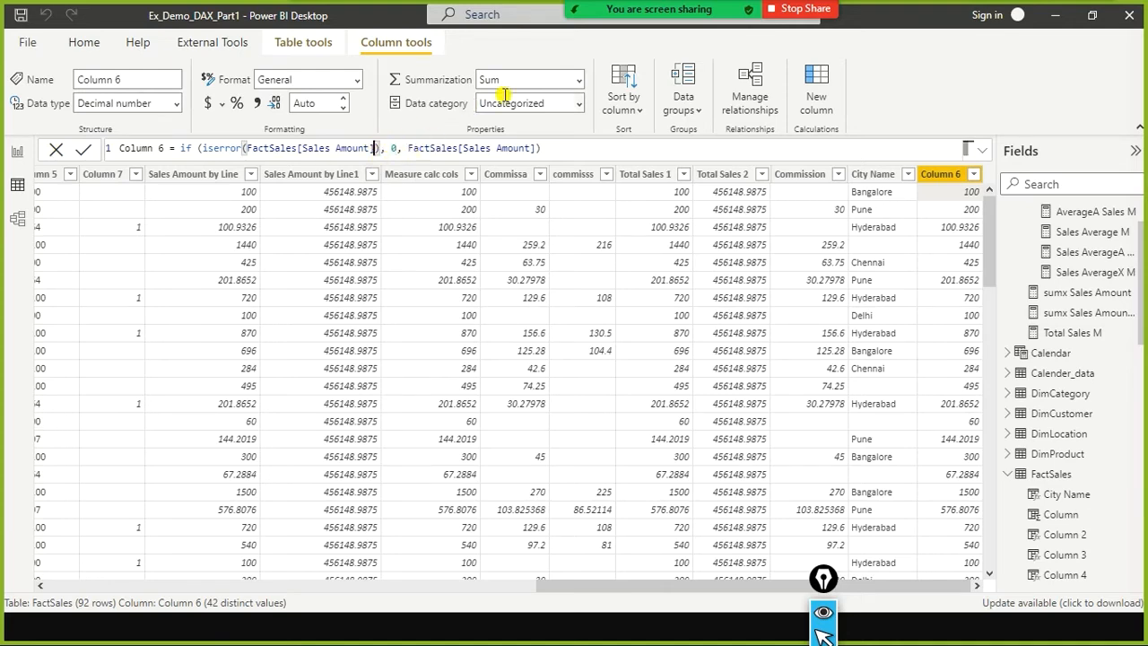
text(/ )
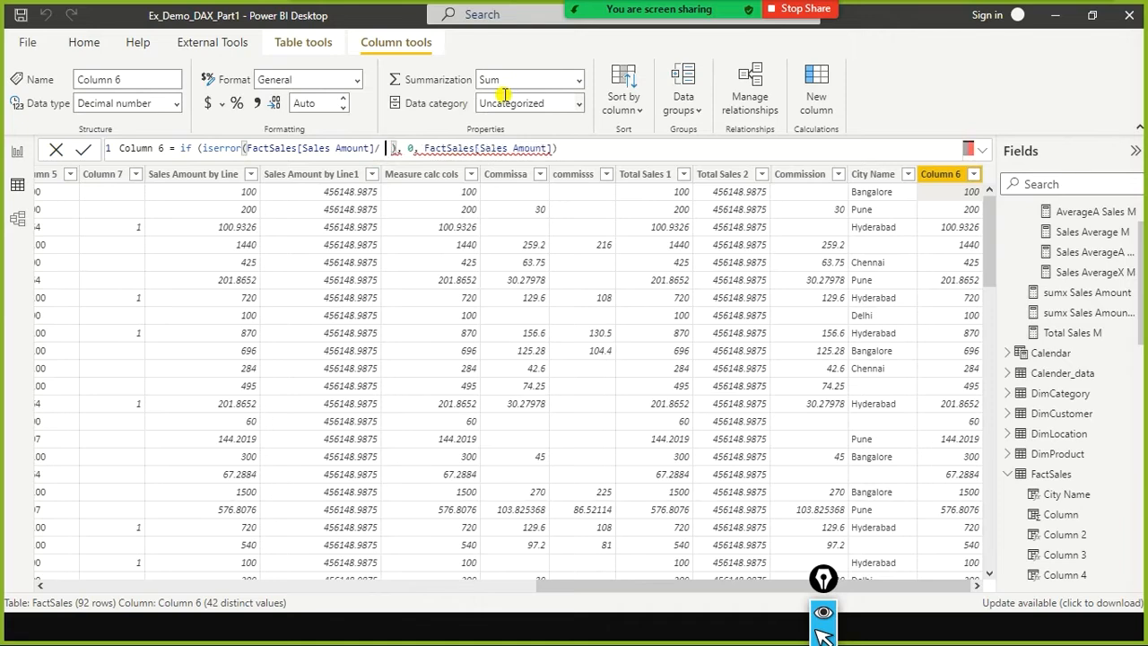
text(total)
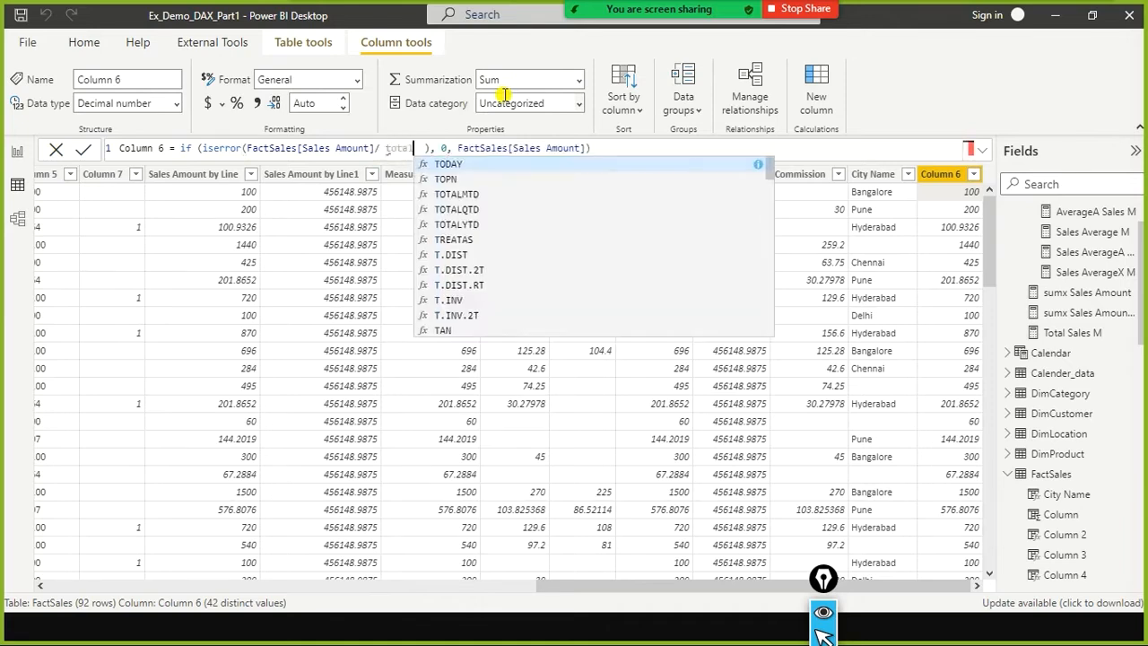
text( sales)
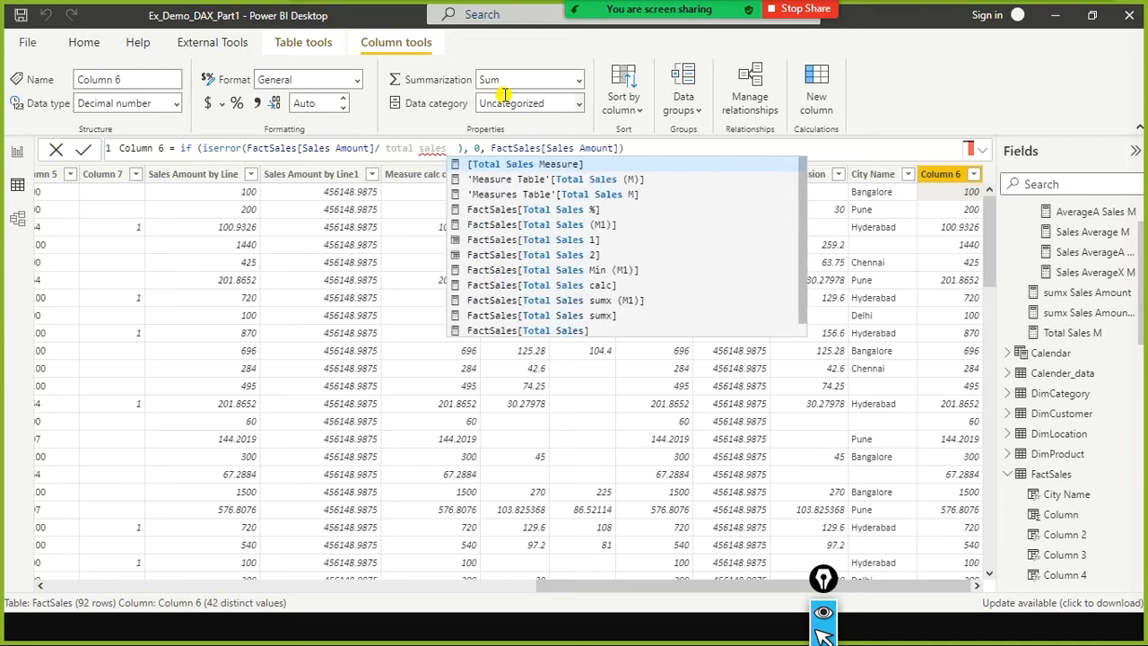
key(Tab)
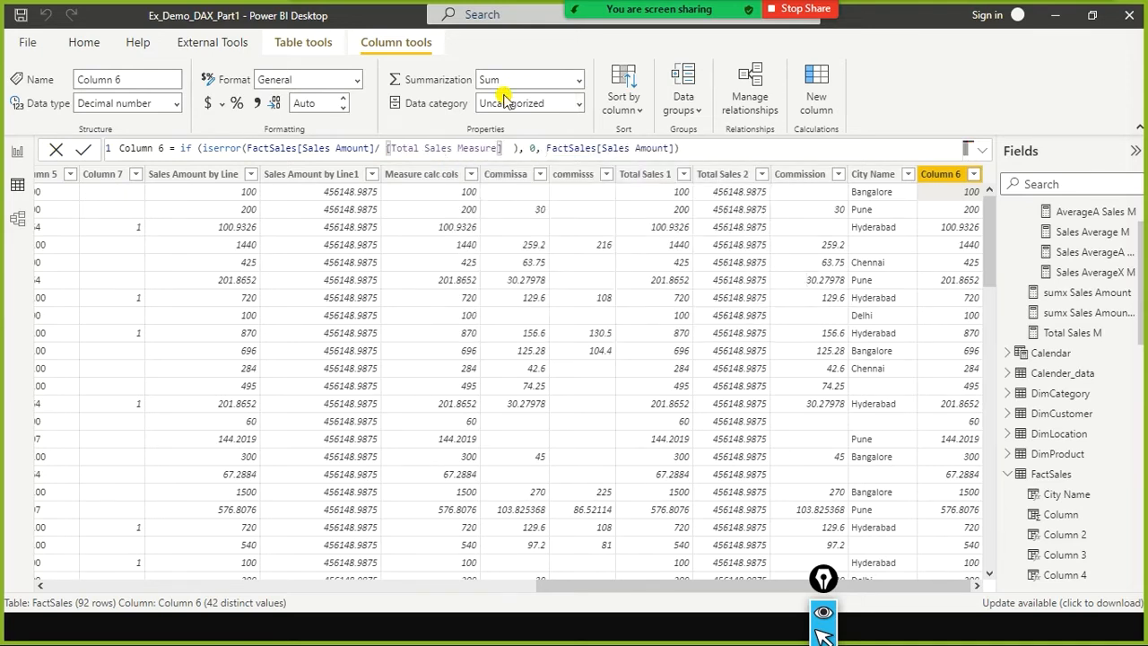
key(ctrl+Left)
key(ctrl+Left)
key(ctrl+Left)
key(ctrl+Left)
key(ctrl+Left)
key(ctrl+Left)
key(Right)
key(ctrl+shift+Left)
key(ctrl+shift+Left)
key(ctrl+shift+Left)
key(ctrl+shift+Left)
key(ctrl+shift+Left)
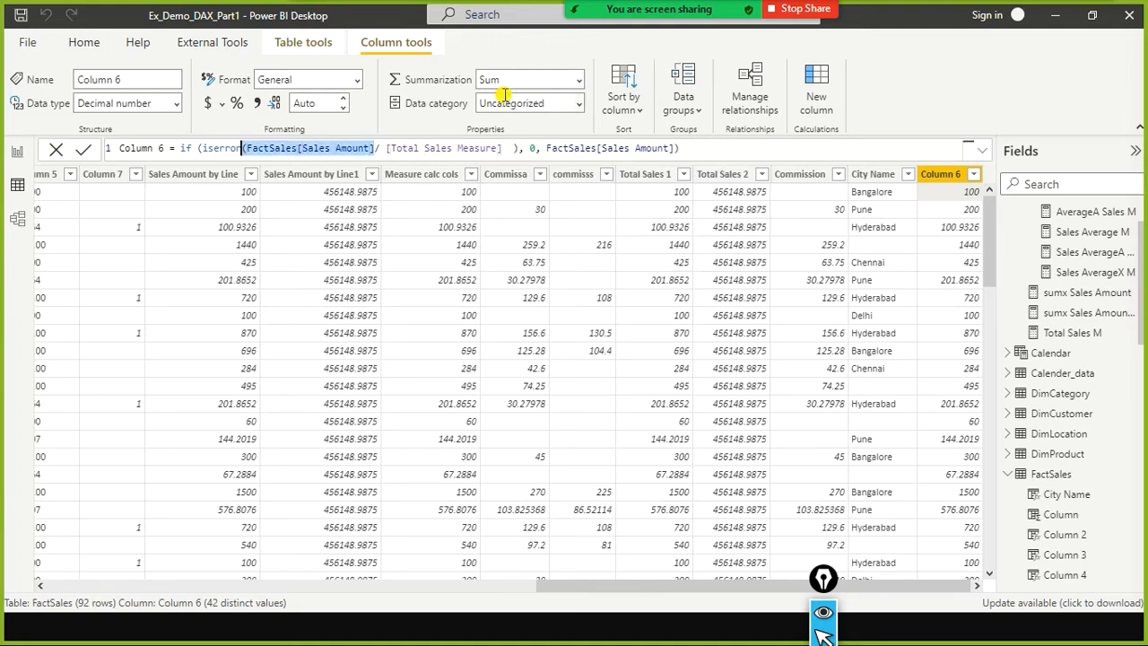
key(ctrl+shift+Right)
key(ctrl+shift+Left)
key(Right)
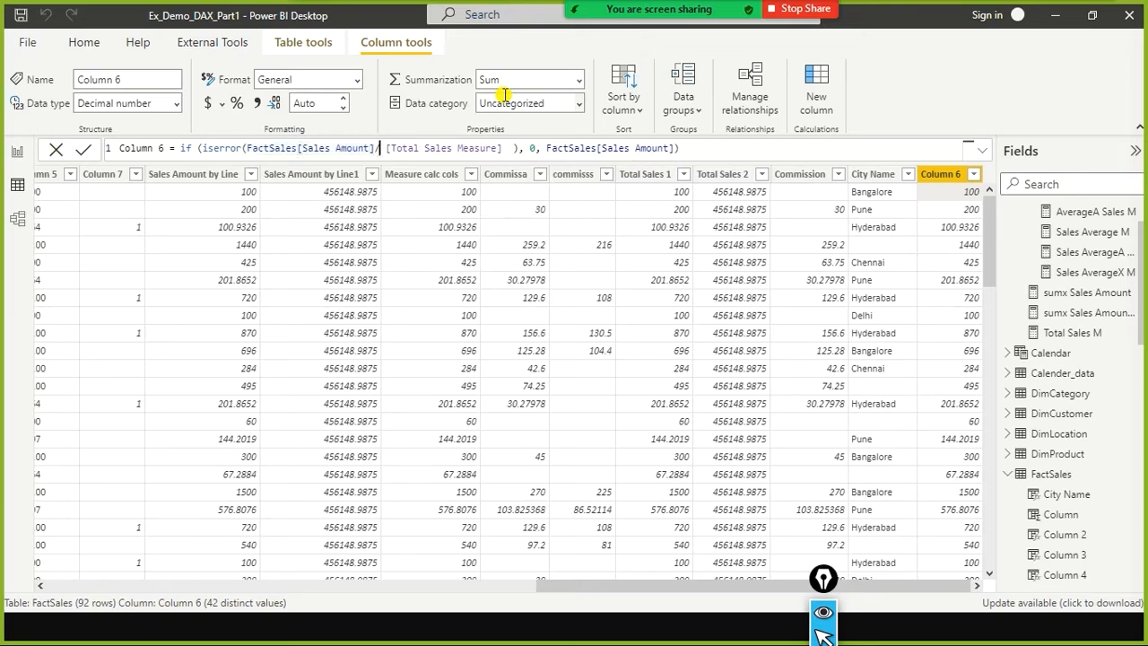
key(ctrl+Right)
key(ctrl+Right)
key(ctrl+Right)
key(ctrl+Right)
key(ctrl+Right)
key(ctrl+Right)
key(ctrl+Left)
Open the data of the SalesbyCustomer table and inspect its Customers Name and Sales columns
scroll(1033, 422, up, 3)
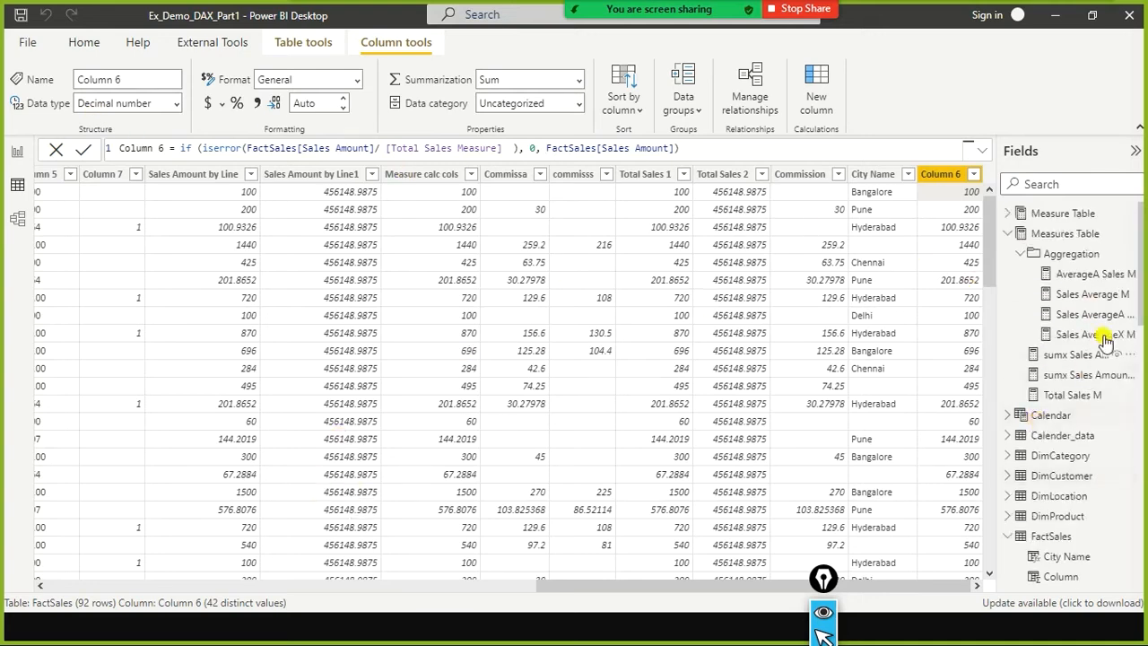
scroll(1040, 377, down, 6)
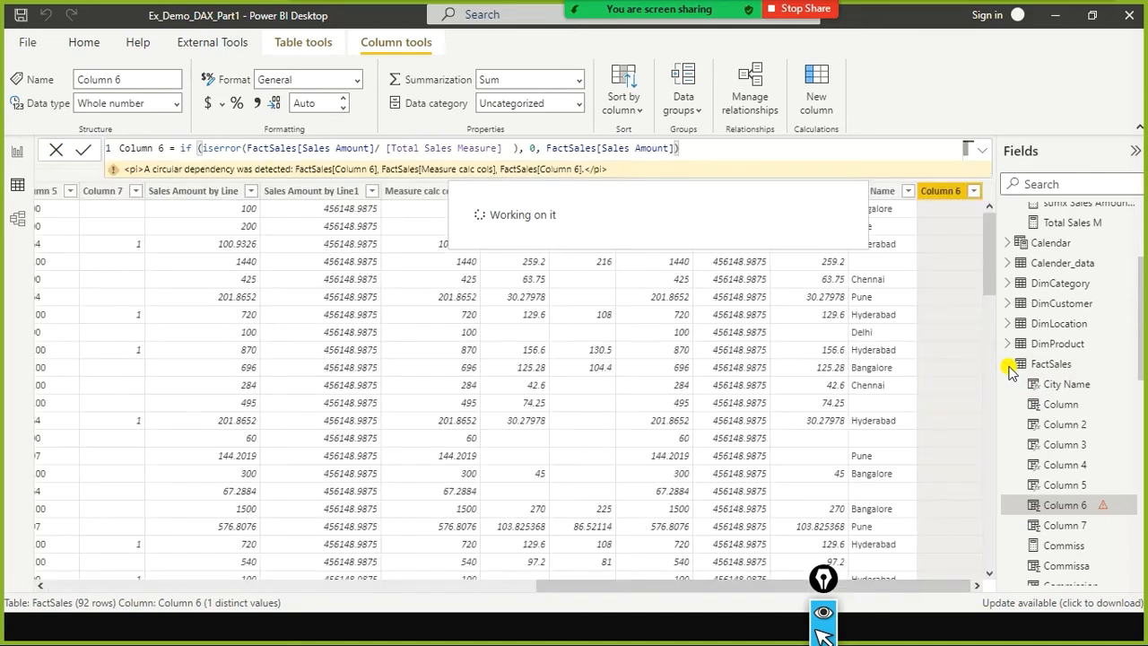
scroll(1086, 333, down, 10)
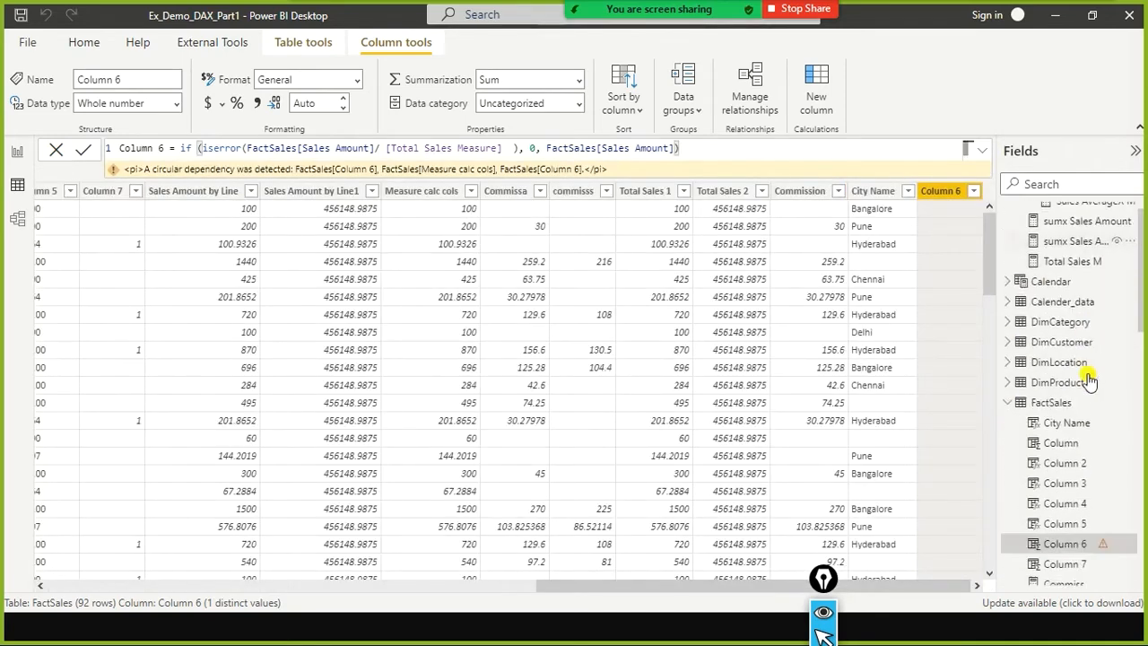
scroll(1089, 424, down, 5)
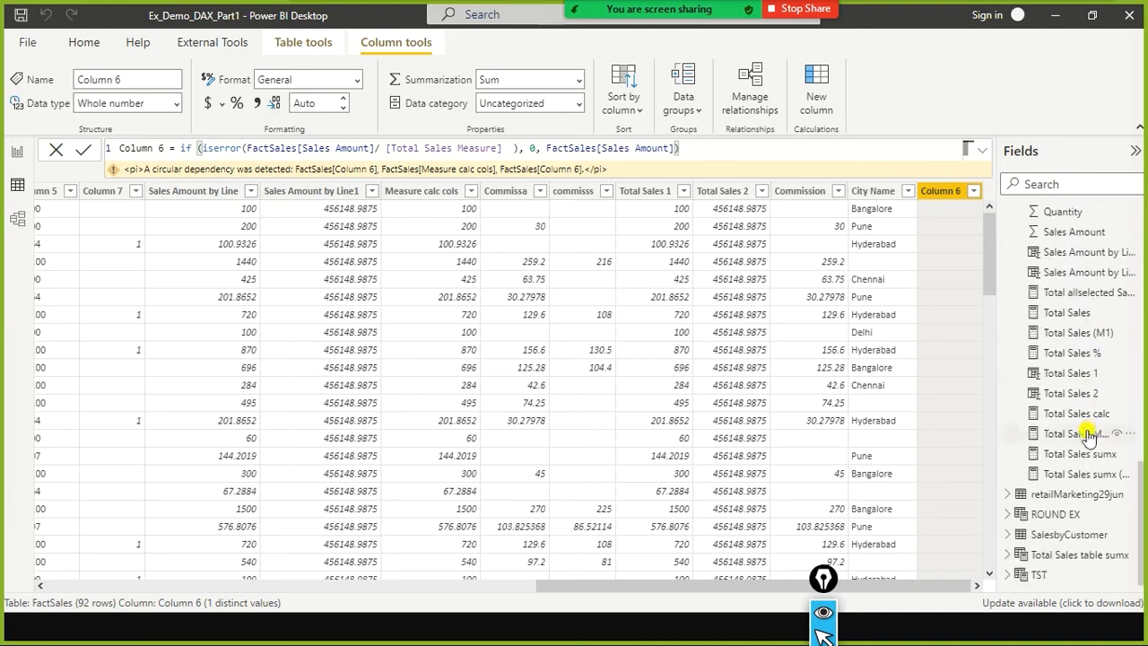
click(1069, 536)
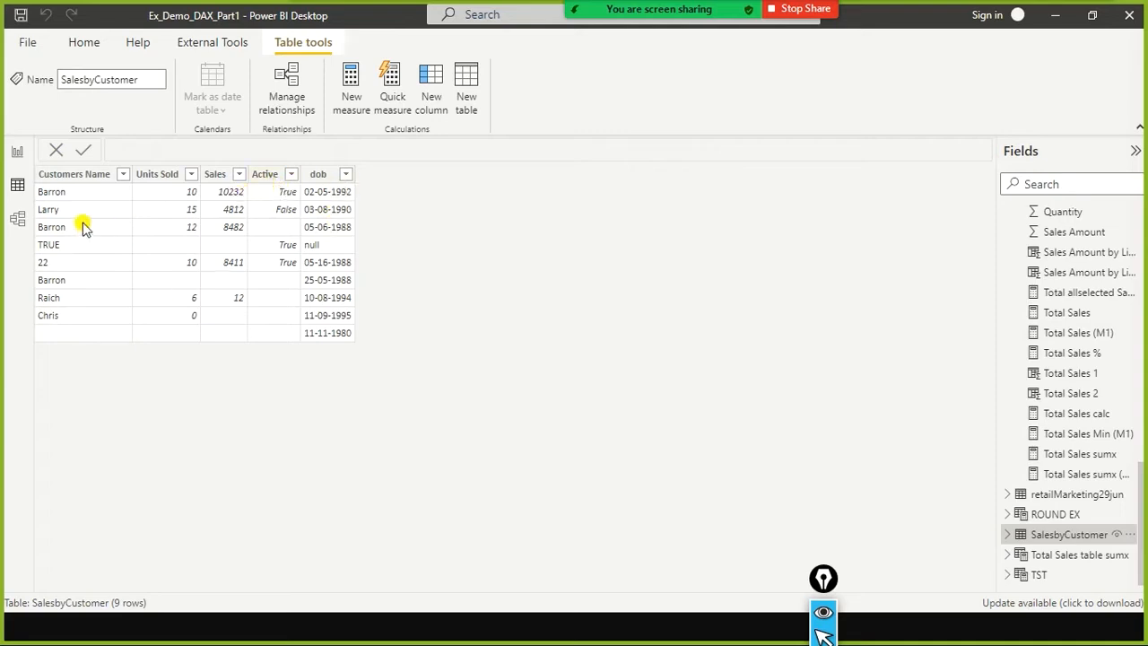
click(90, 177)
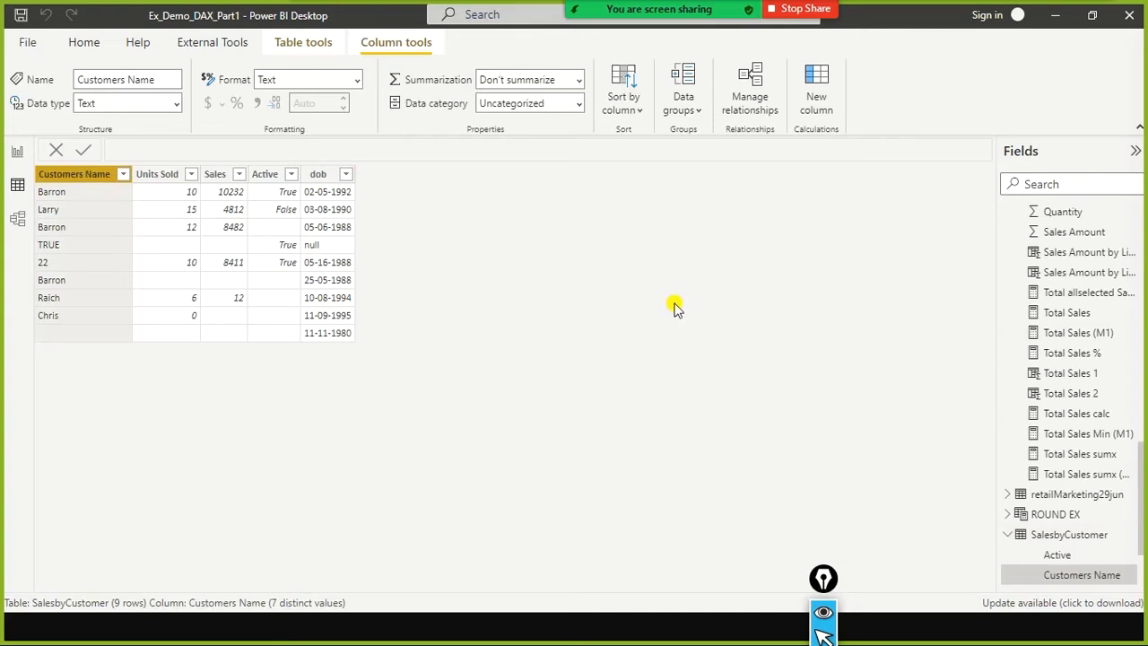
click(224, 190)
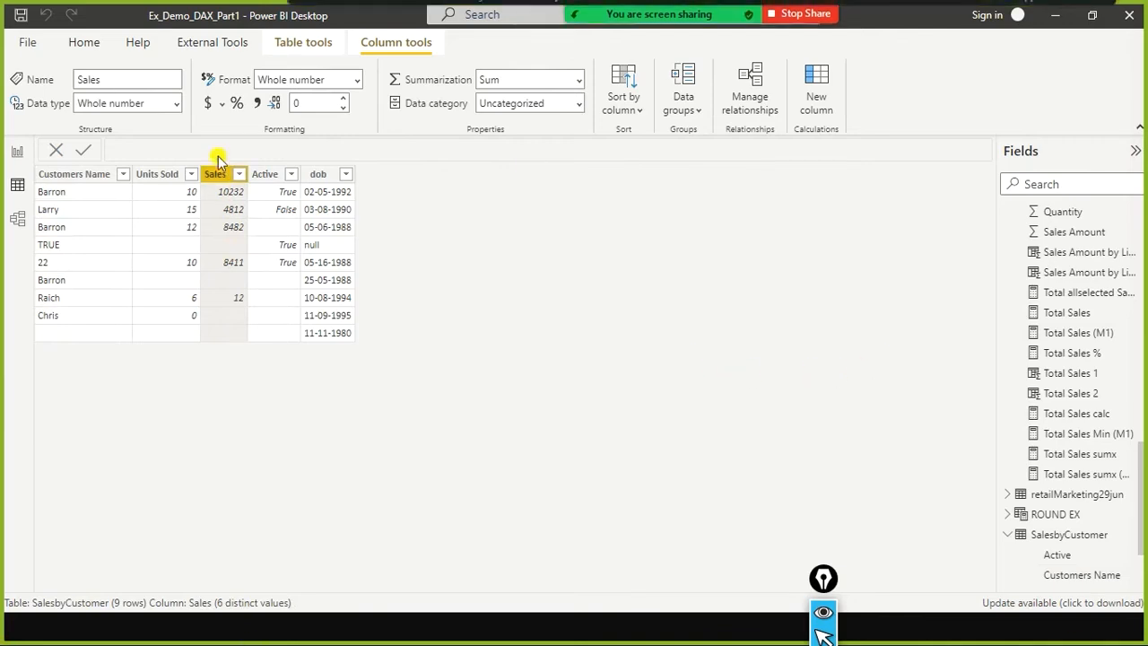
click(18, 151)
click(18, 185)
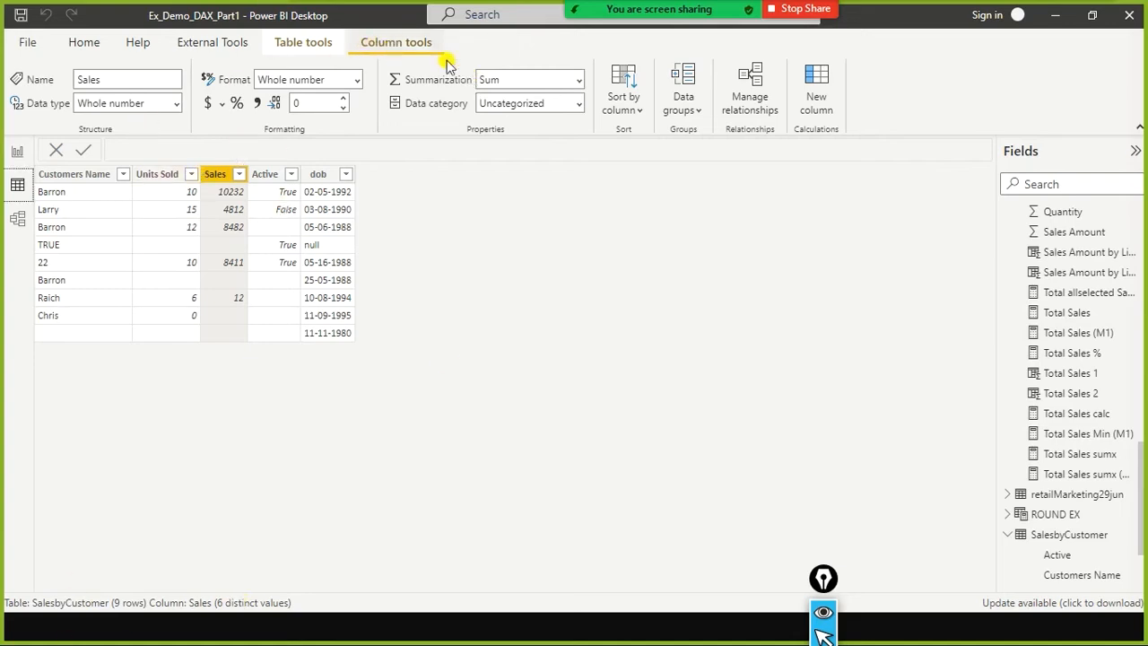
Add a calculated column to SalesbyCustomer with the formula Column = istext(SalesbyCustomer[Customers Name]) and commit it
click(807, 106)
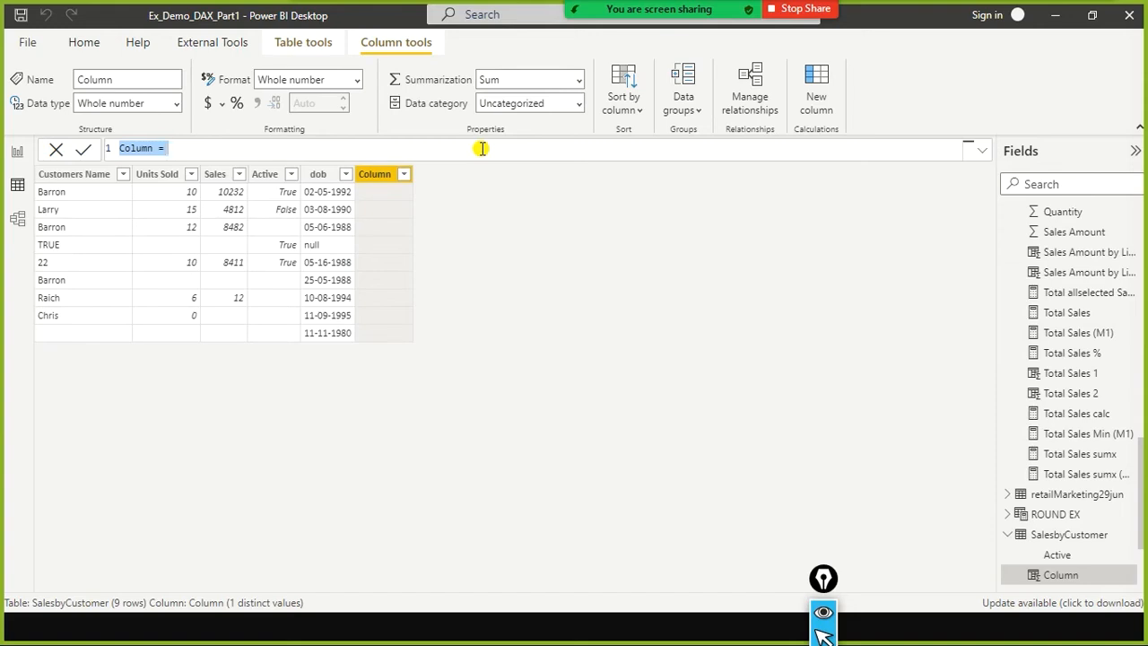
click(481, 148)
text(ist)
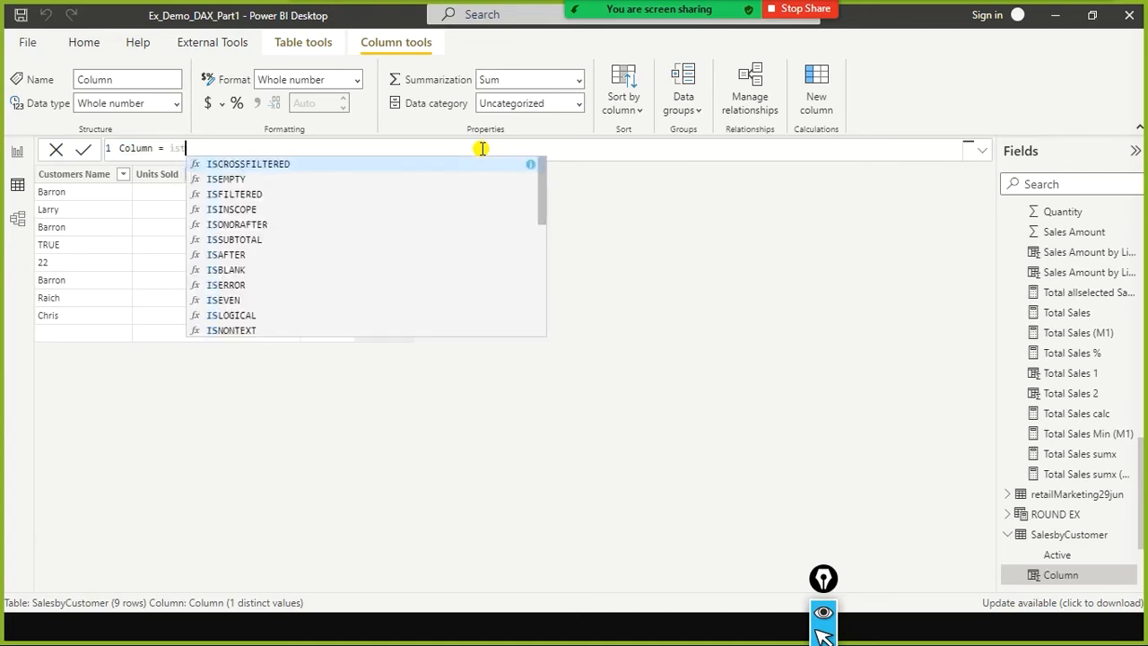
text(ext)
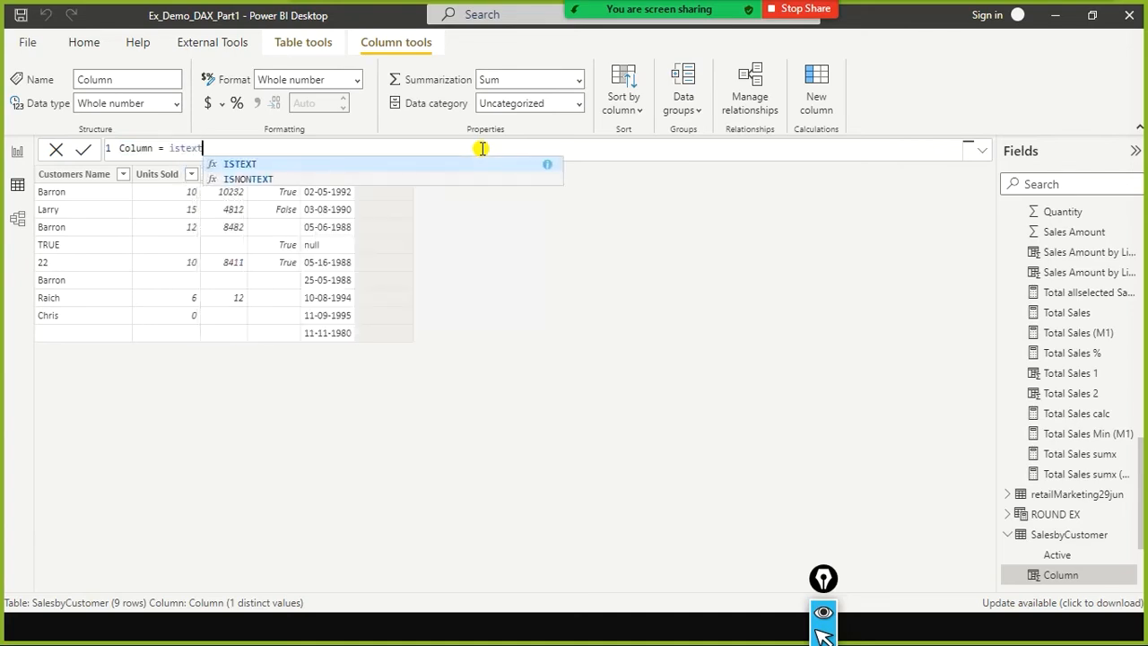
text(()
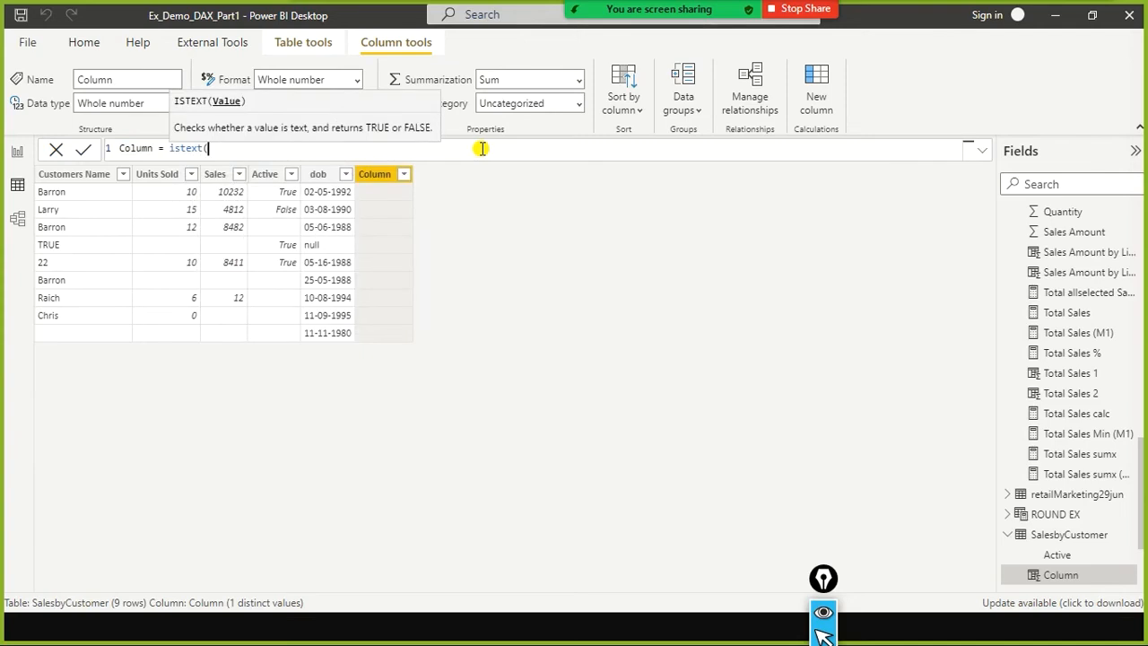
text(SalesbyCustomer[Customers Name])
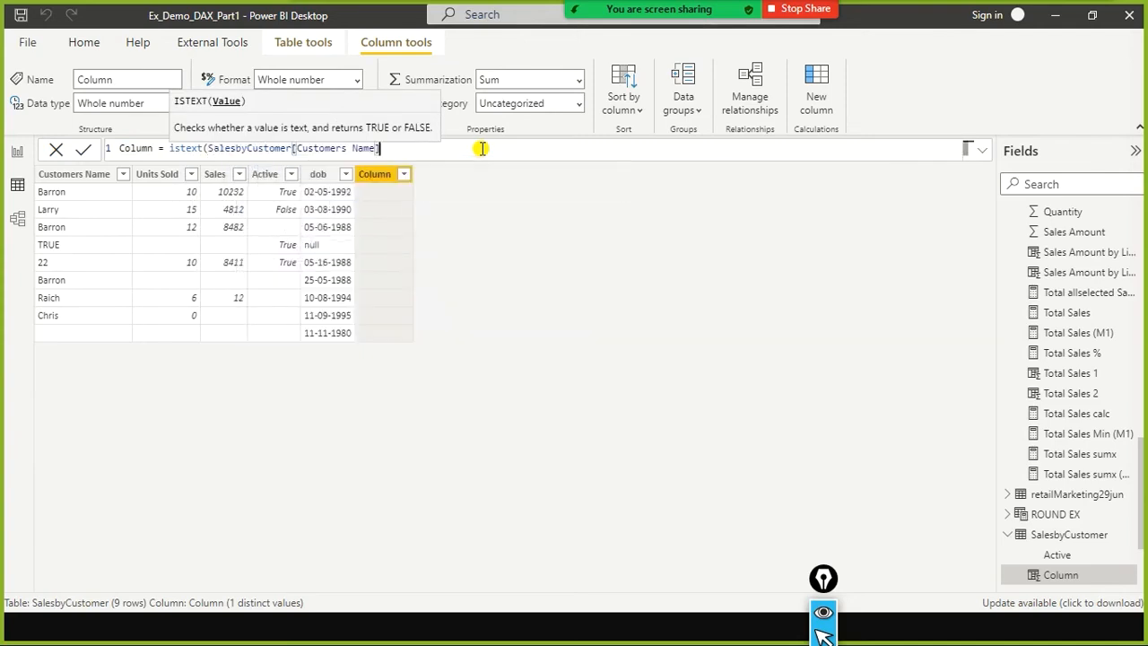
text())
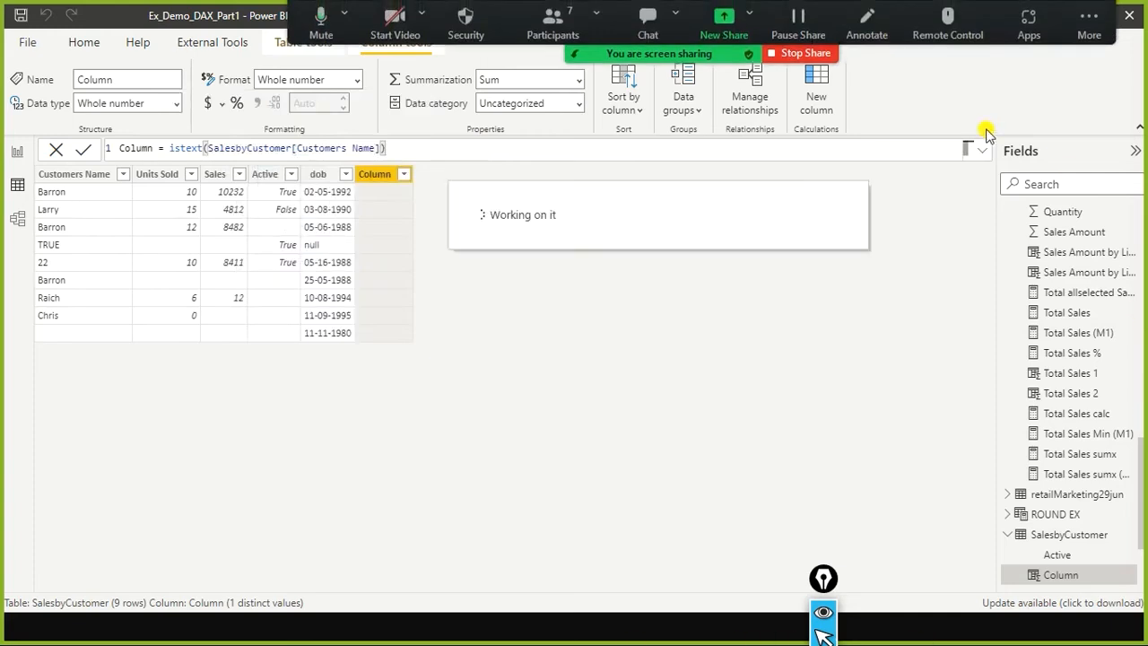
Check the list of participants in the Zoom meeting and close it
click(556, 36)
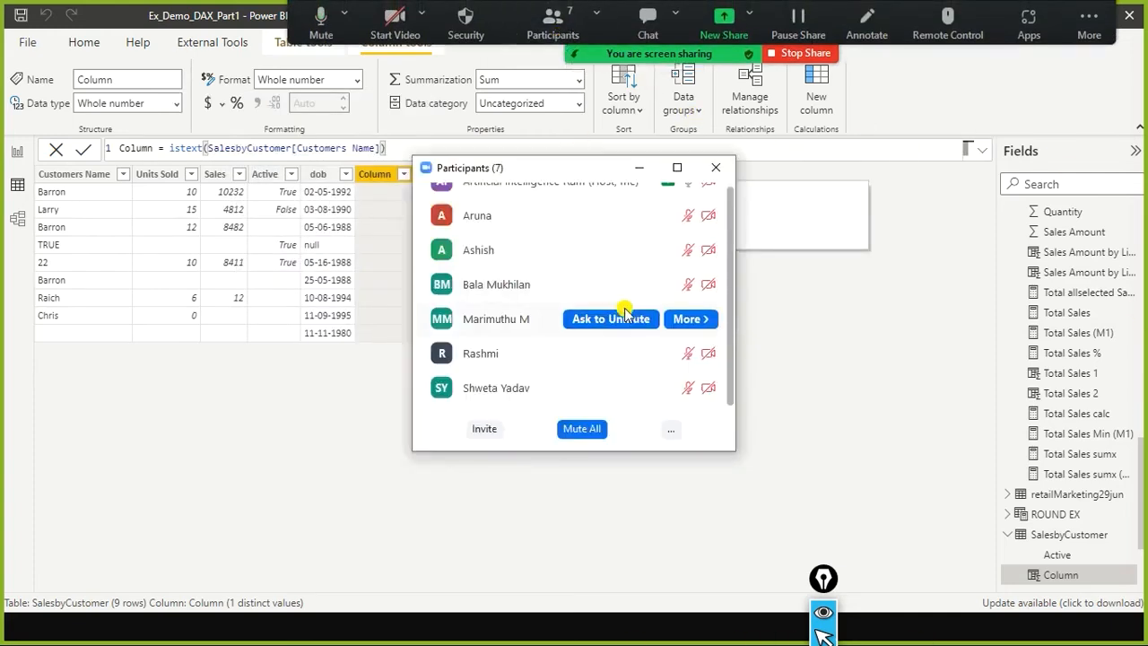
mouse_move(645, 284)
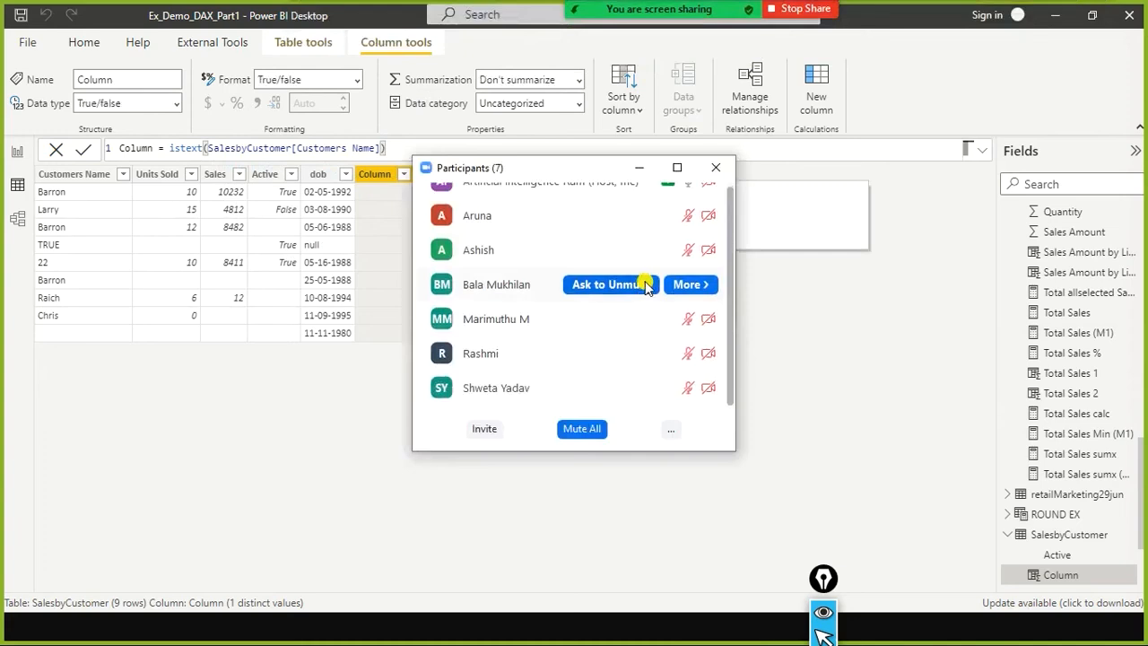
scroll(647, 285, up, 1)
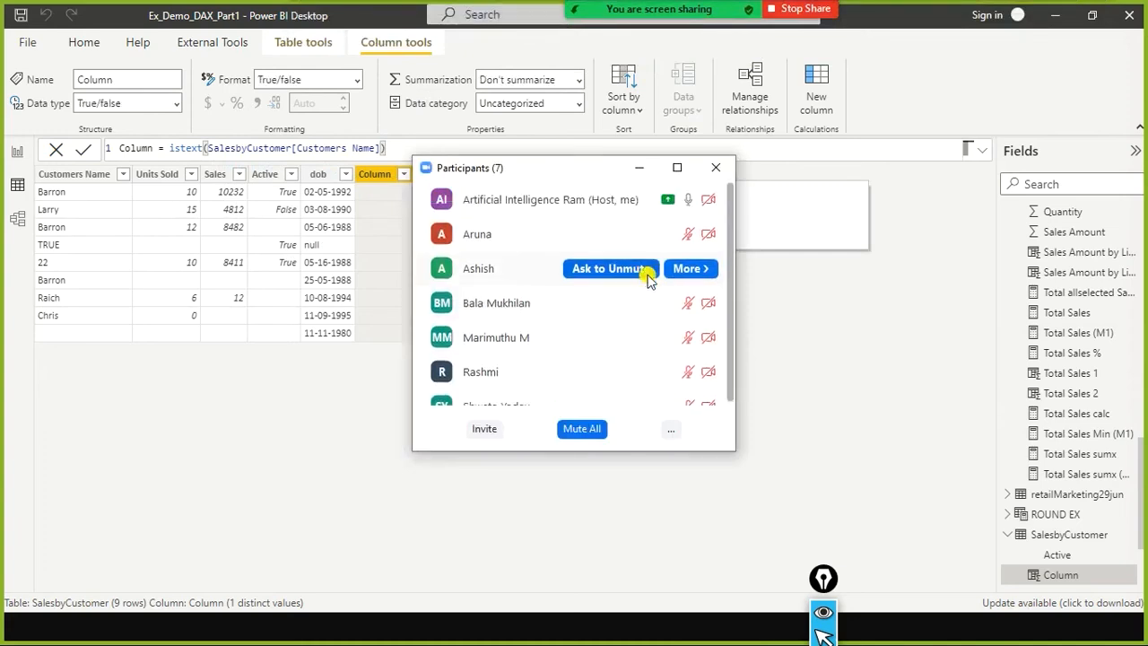
scroll(686, 235, down, 1)
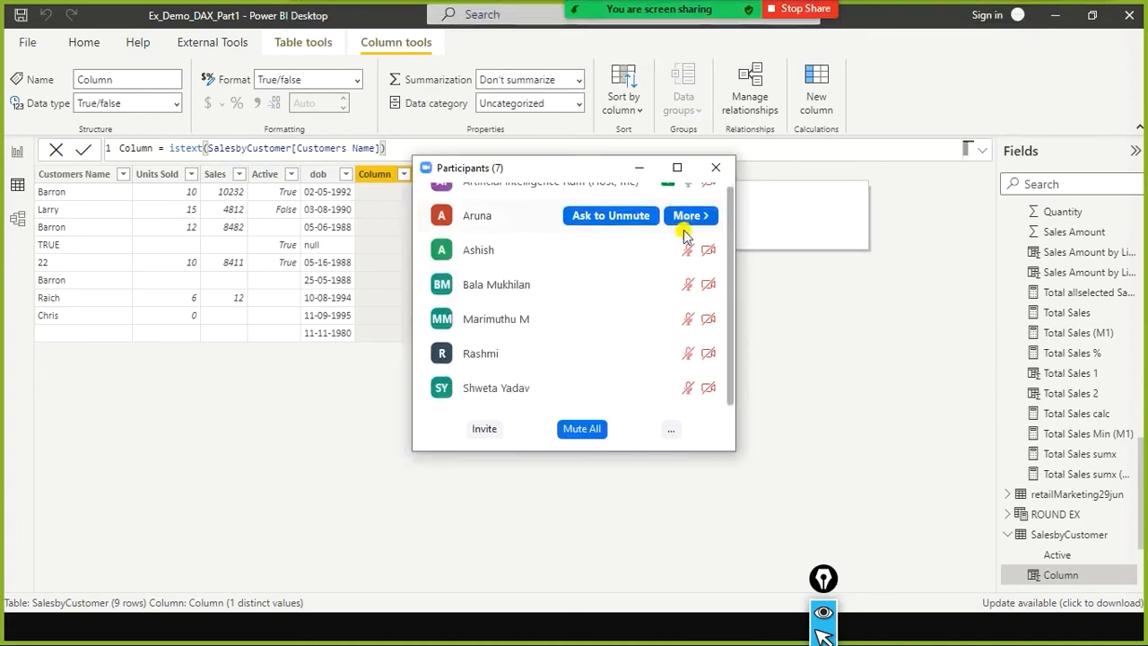
click(715, 168)
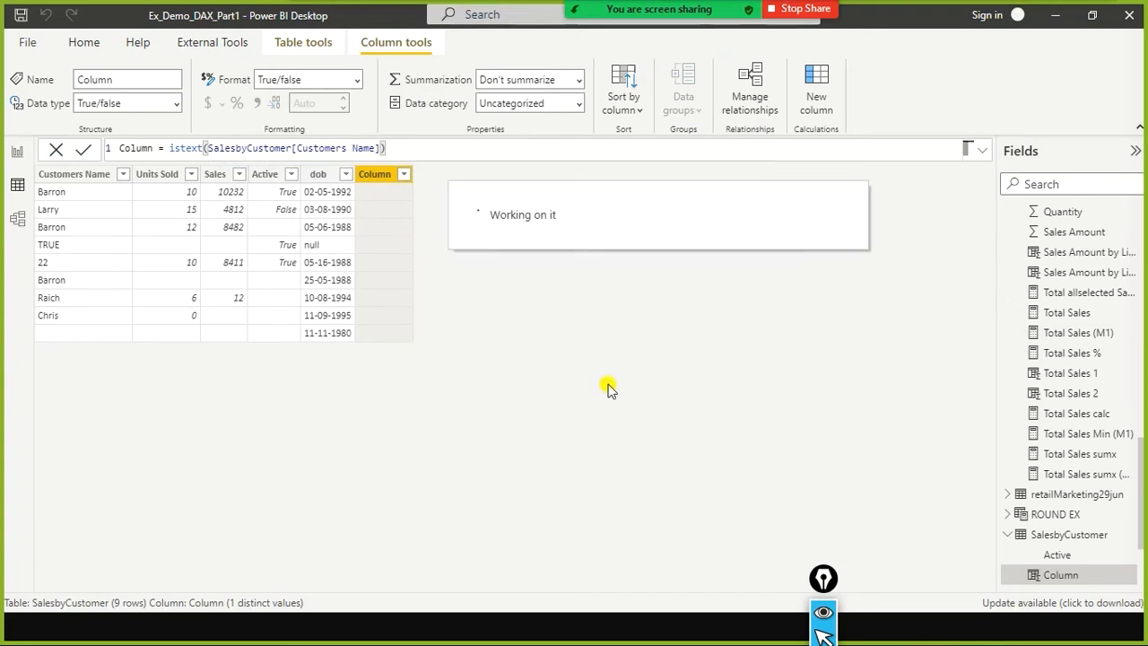